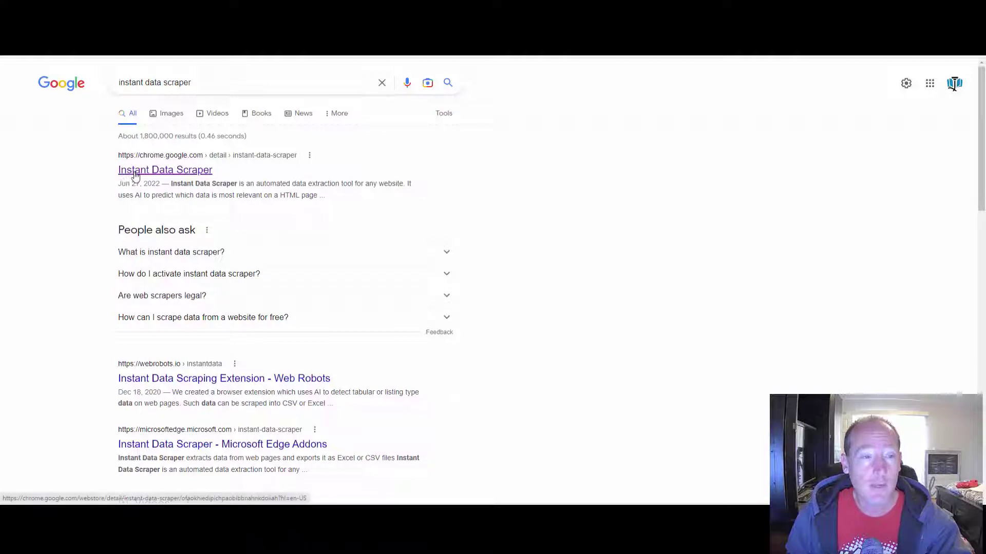
# - Open the Chrome Web Store page of the Instant Data Scraper extension from the search results
pyautogui.click(179, 175)
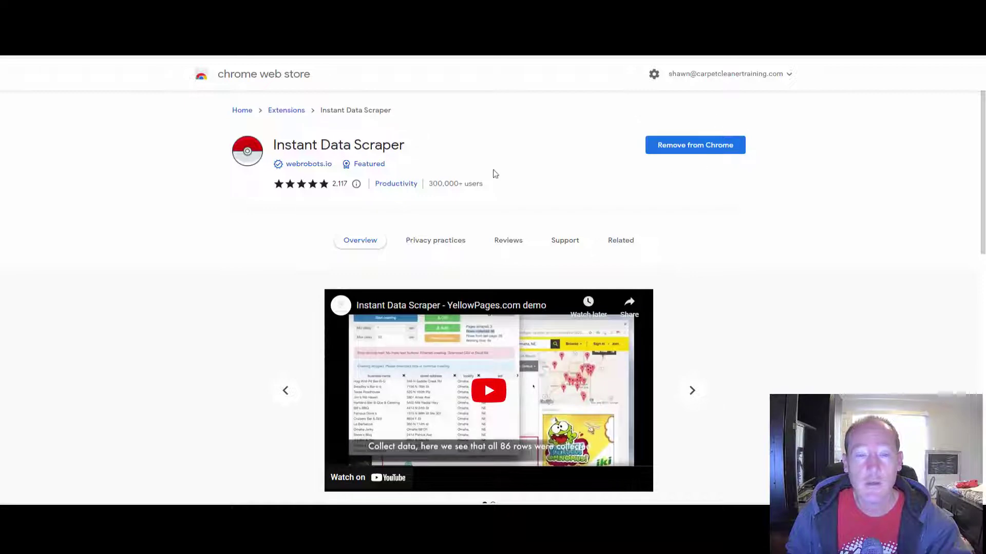
pyautogui.moveTo(334, 187)
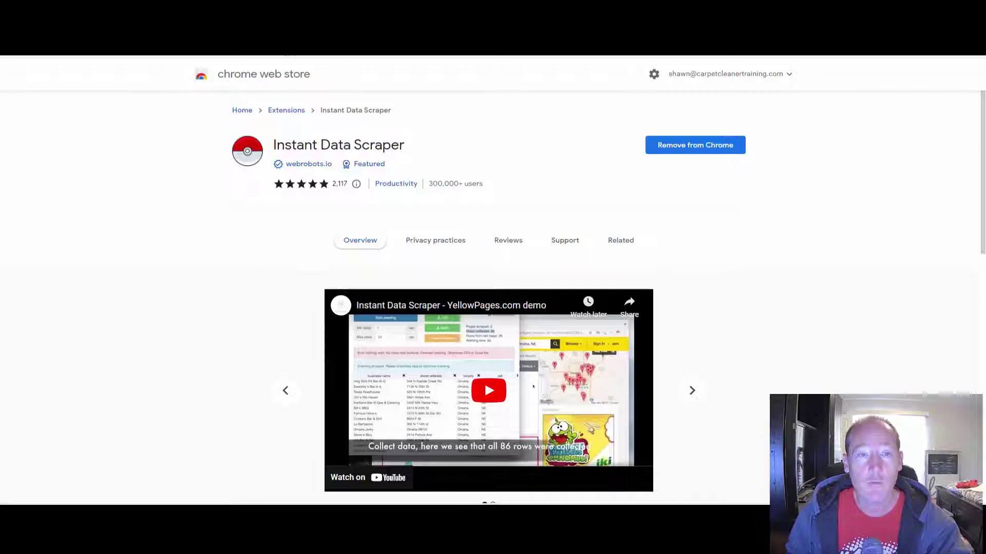
# - Switch to the Yellow Pages site, enter "lawyer" for Fresno, CA and run the suggested "Lawyers Group" search
pyautogui.click(287, 54)
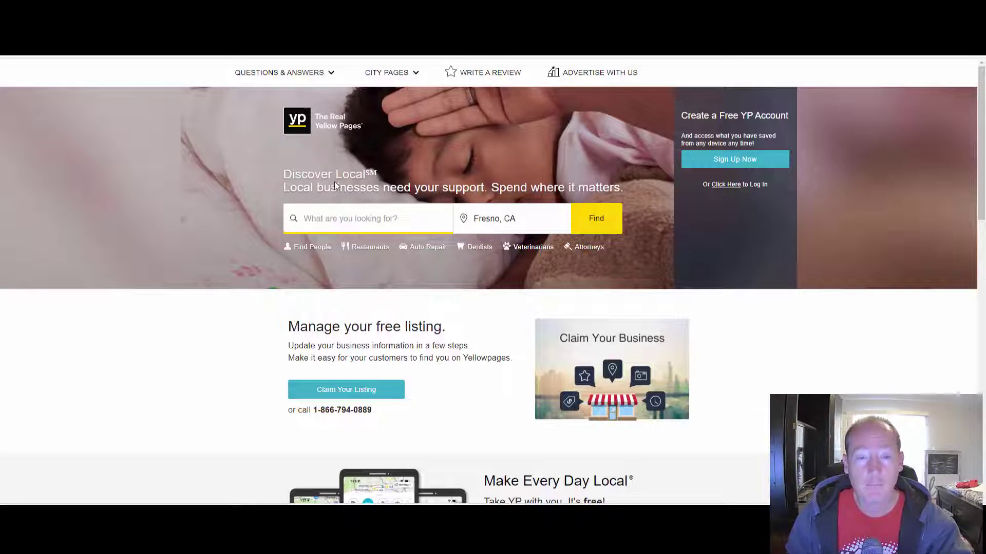
pyautogui.click(331, 220)
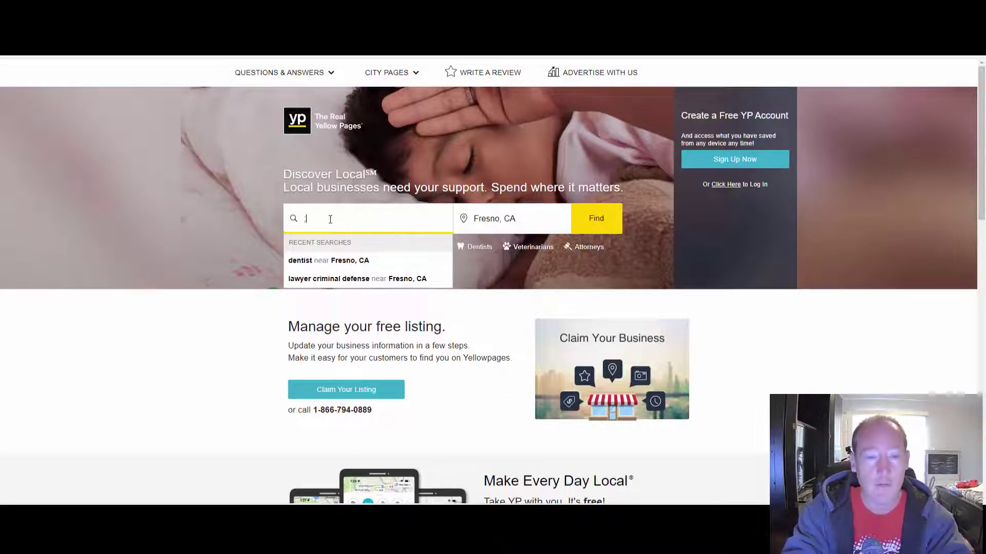
pyautogui.write('lawyer')
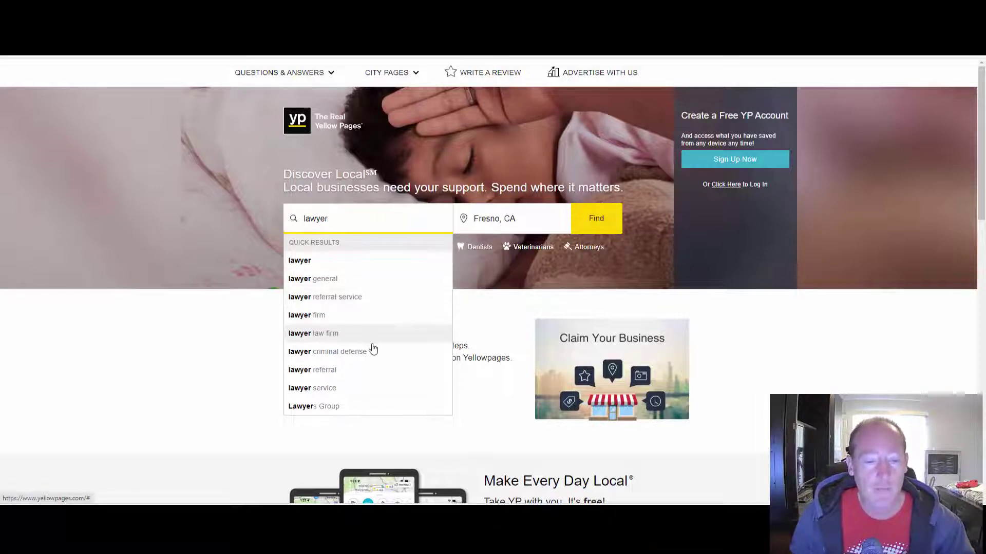
pyautogui.scroll(-2, 341, 378)
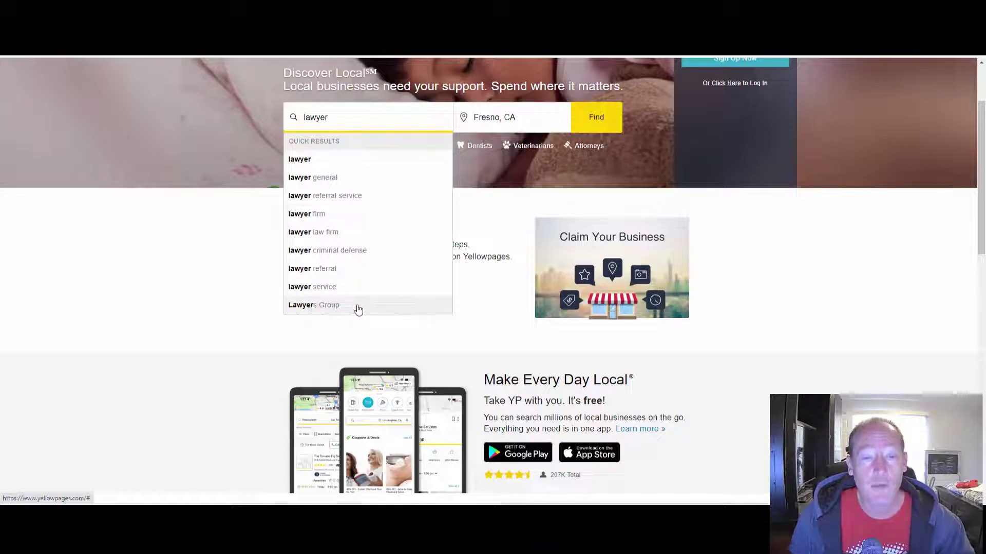
pyautogui.click(307, 309)
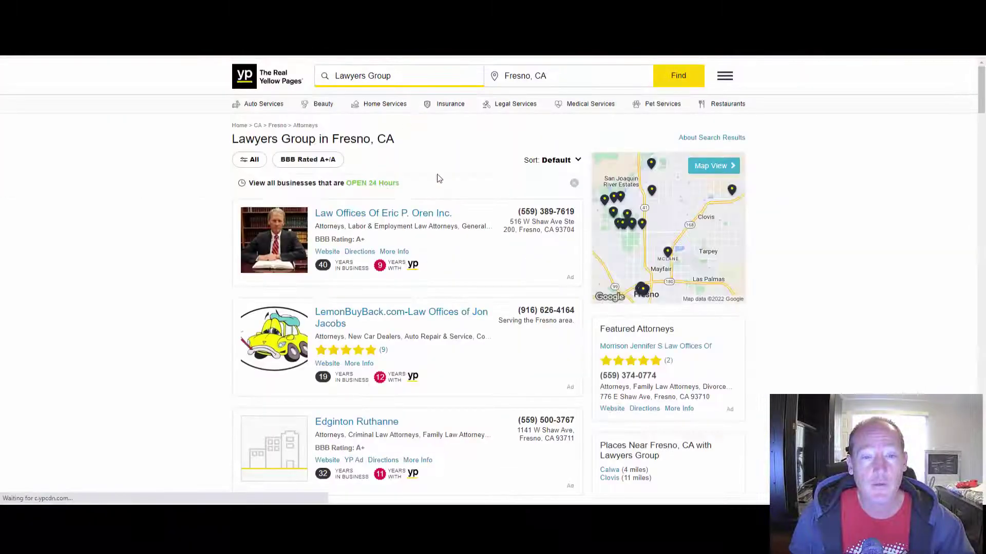
# - Look through the Lawyers Group business listings for Fresno, down to the end of the results page
pyautogui.scroll(-8, 521, 301)
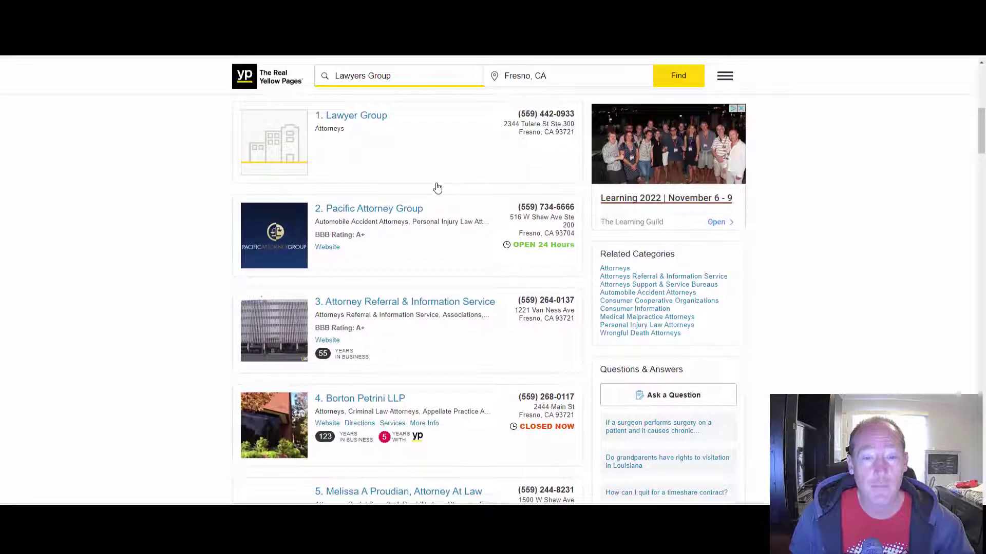
pyautogui.scroll(-9, 403, 203)
pyautogui.scroll(-4, 406, 208)
pyautogui.scroll(-4, 475, 308)
pyautogui.scroll(-2, 448, 250)
pyautogui.scroll(-1, 450, 254)
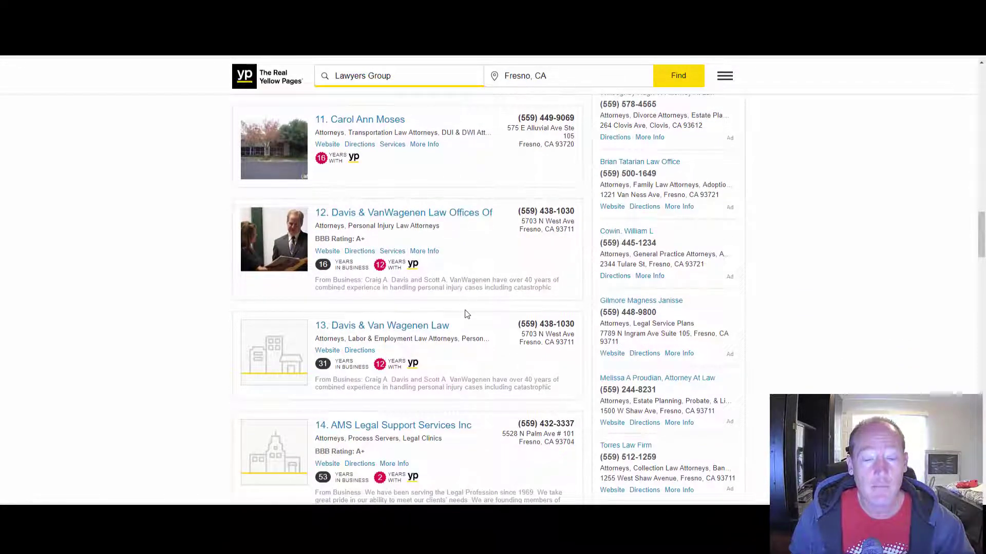
pyautogui.scroll(-3, 469, 380)
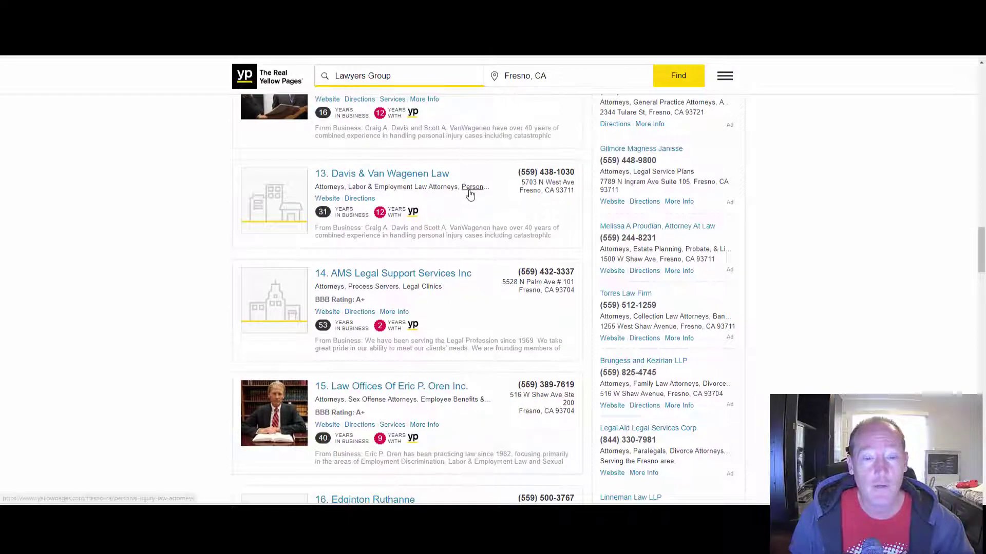
pyautogui.scroll(-5, 484, 277)
pyautogui.scroll(-8, 486, 280)
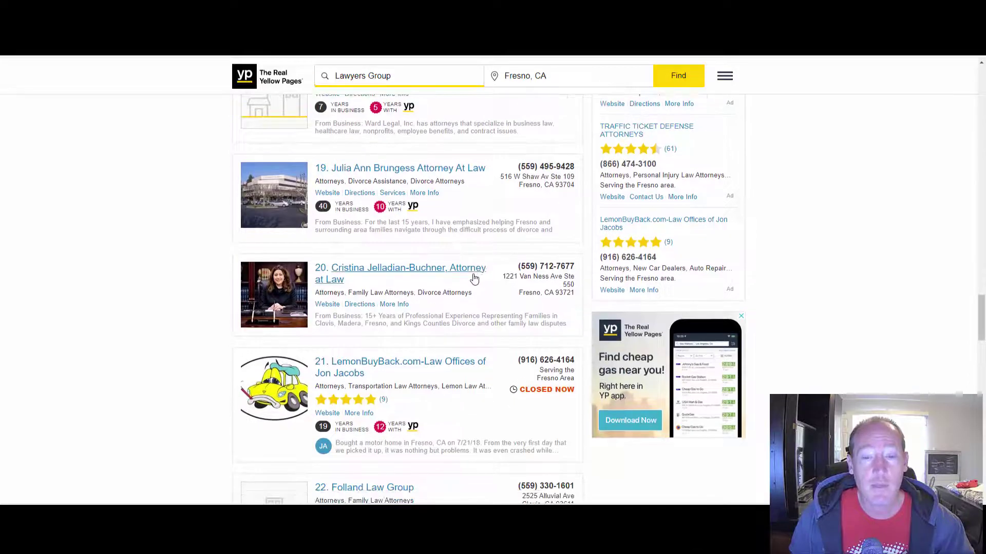
pyautogui.scroll(-7, 465, 268)
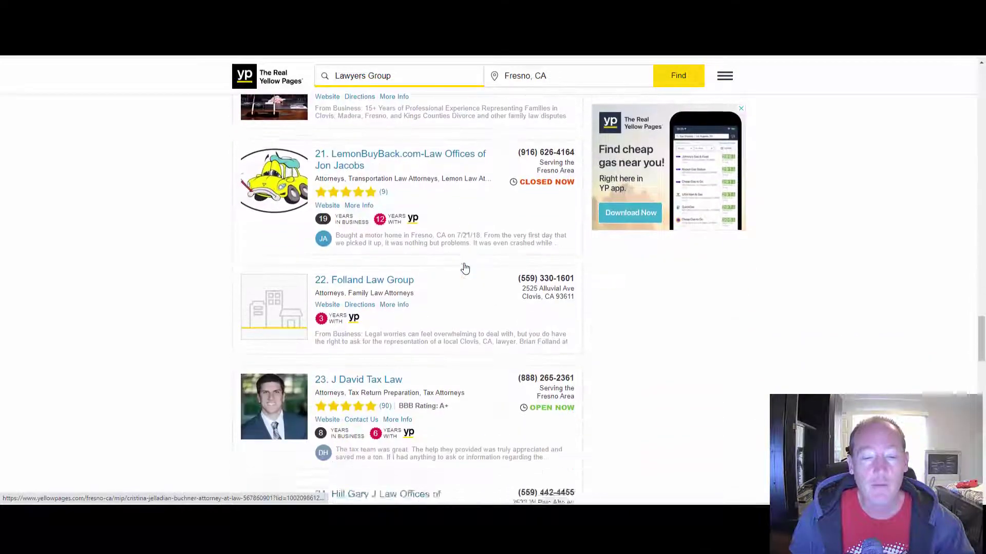
pyautogui.scroll(-12, 465, 267)
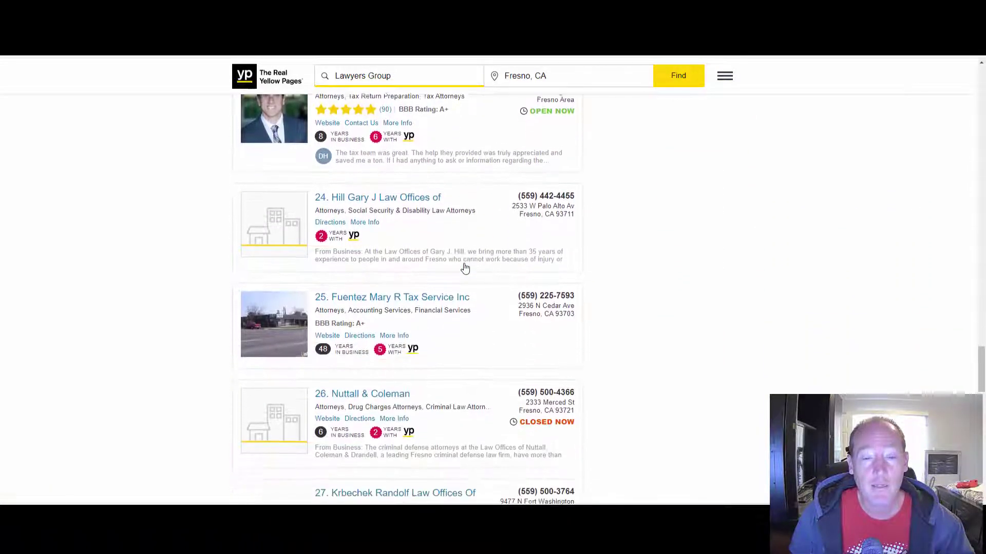
pyautogui.scroll(-7, 464, 267)
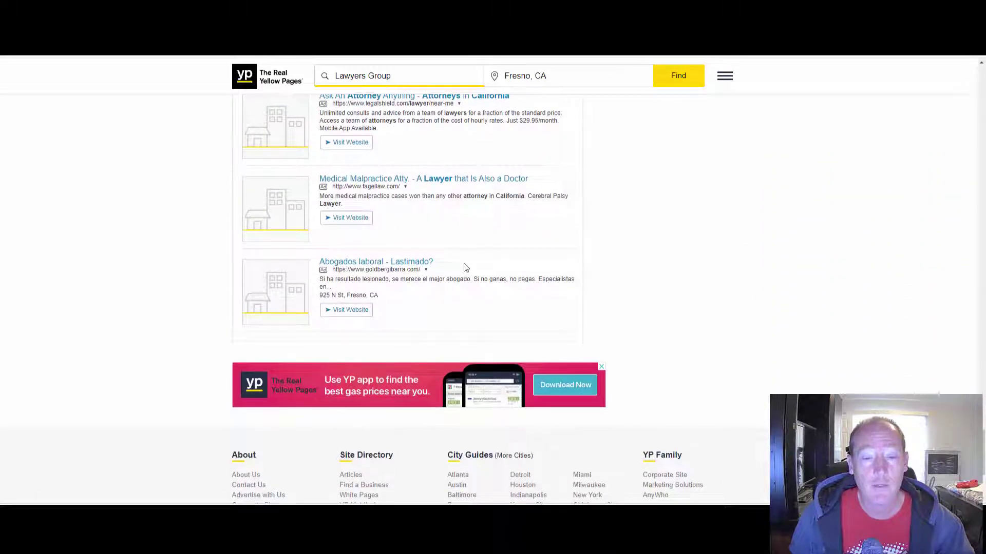
pyautogui.scroll(-4, 465, 268)
pyautogui.scroll(6, 465, 268)
pyautogui.scroll(20, 465, 268)
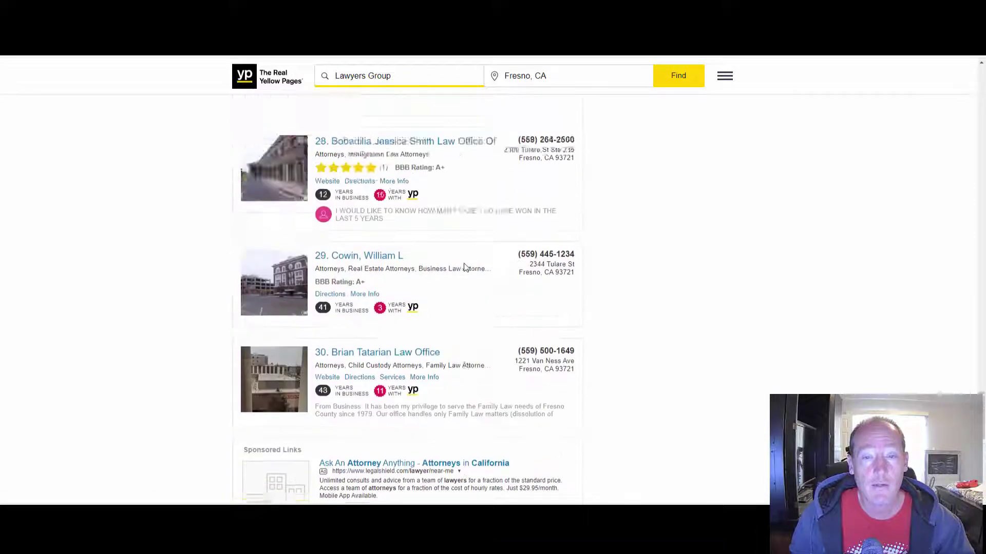
pyautogui.scroll(7, 465, 267)
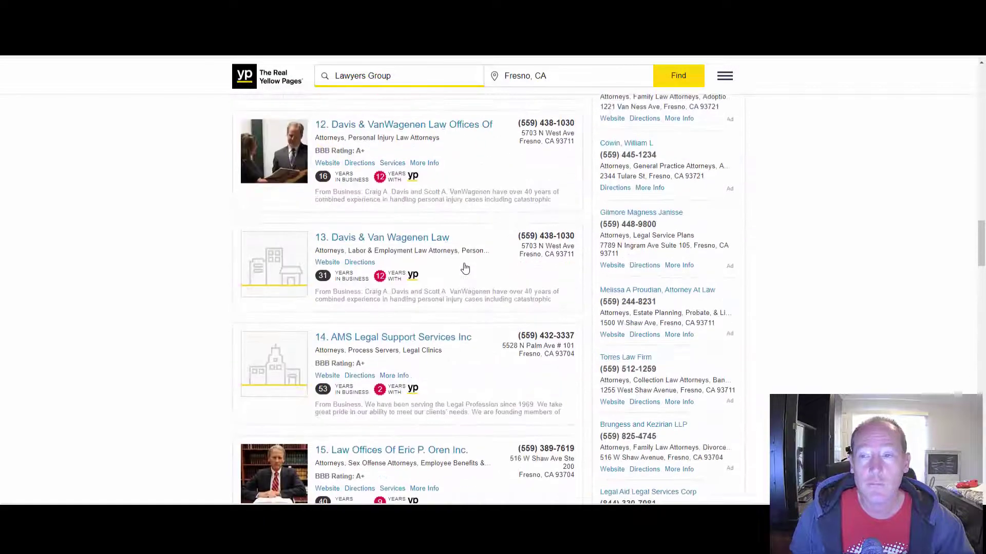
# - Run Instant Data Scraper on the listings, maximize its window and reset the data columns
pyautogui.click(861, 52)
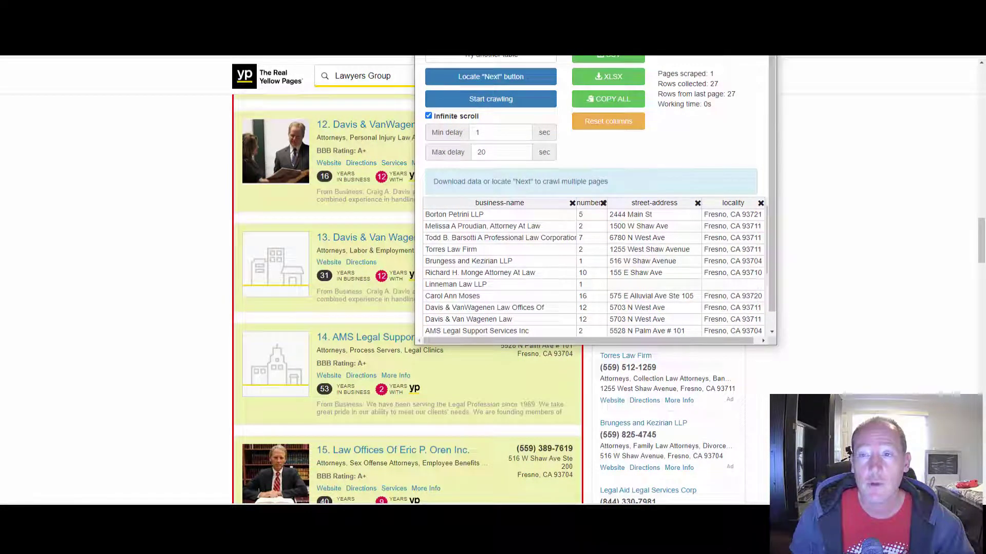
pyautogui.press('super+Up')
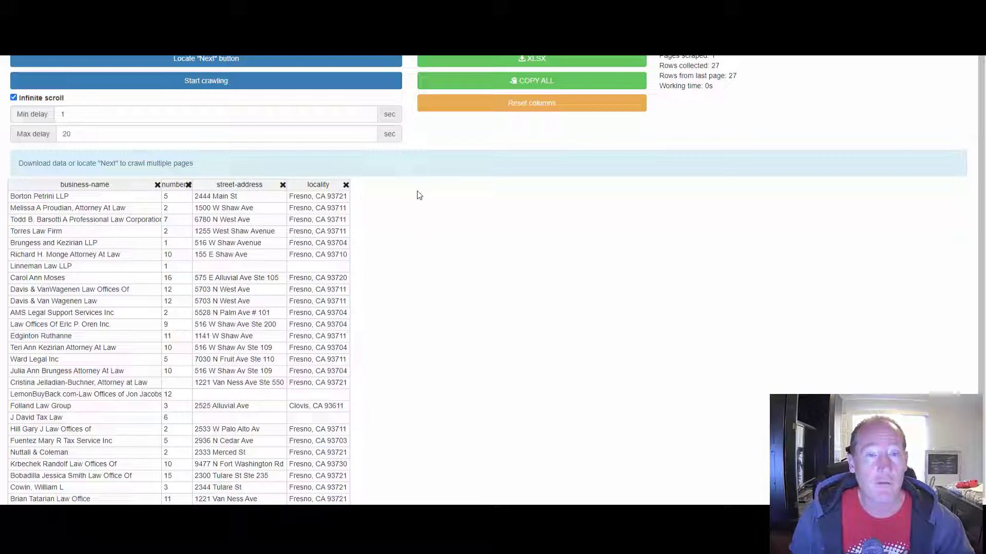
pyautogui.click(534, 103)
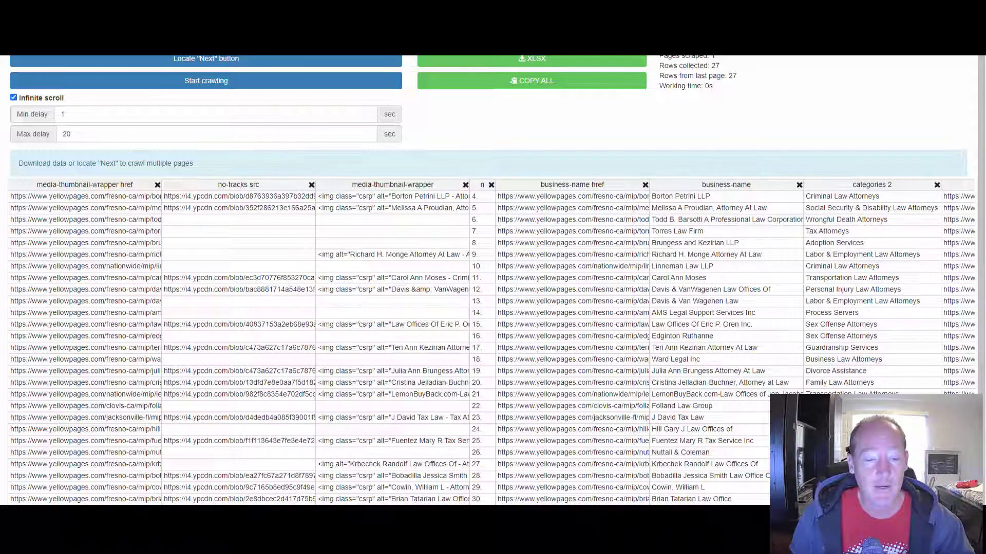
# - Review the scraped columns, and remove the three thumbnail and no-tracks columns, business-name href and the listing-number column before business-name
pyautogui.hscroll(15, 492, 343)
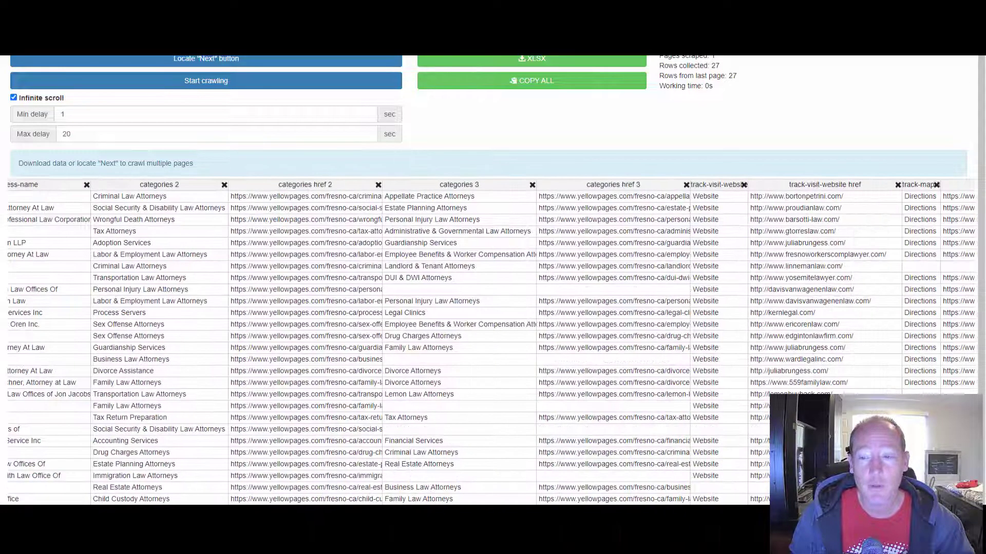
pyautogui.hscroll(15, 492, 343)
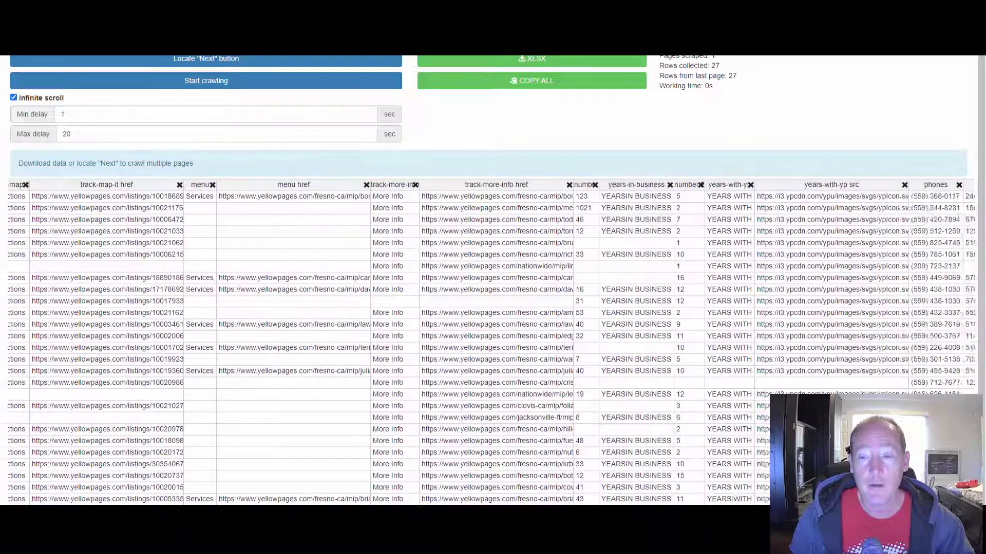
pyautogui.hscroll(15, 492, 342)
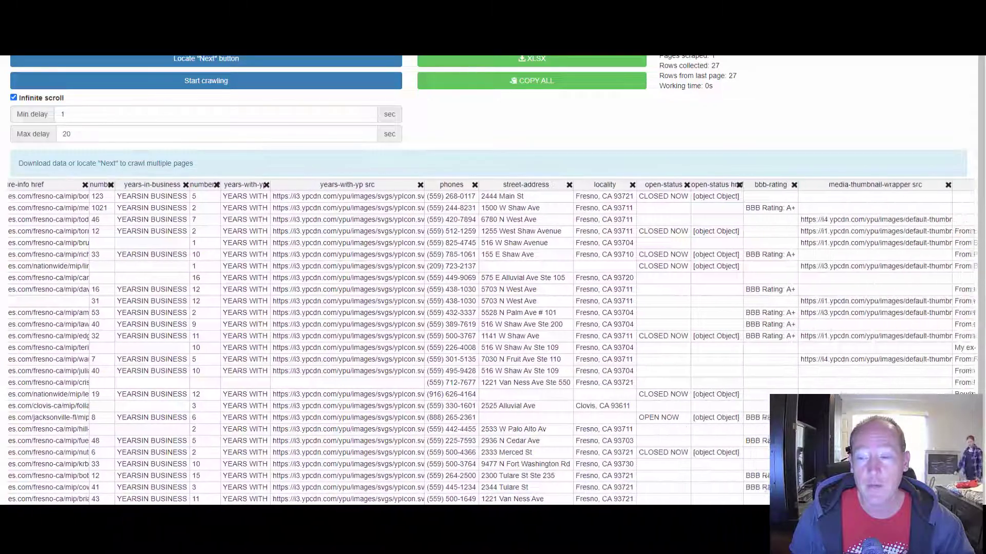
pyautogui.hscroll(-15, 492, 343)
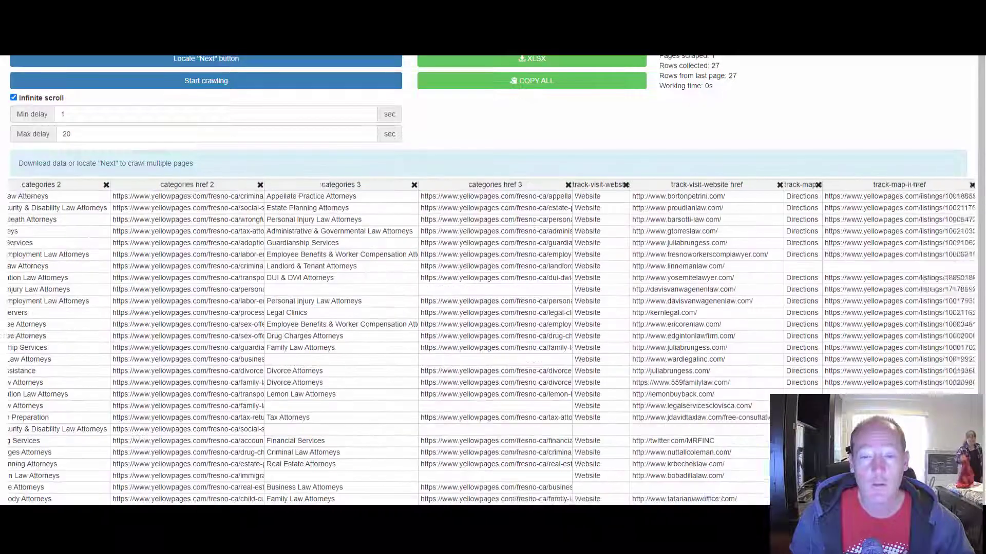
pyautogui.hscroll(-10, 492, 342)
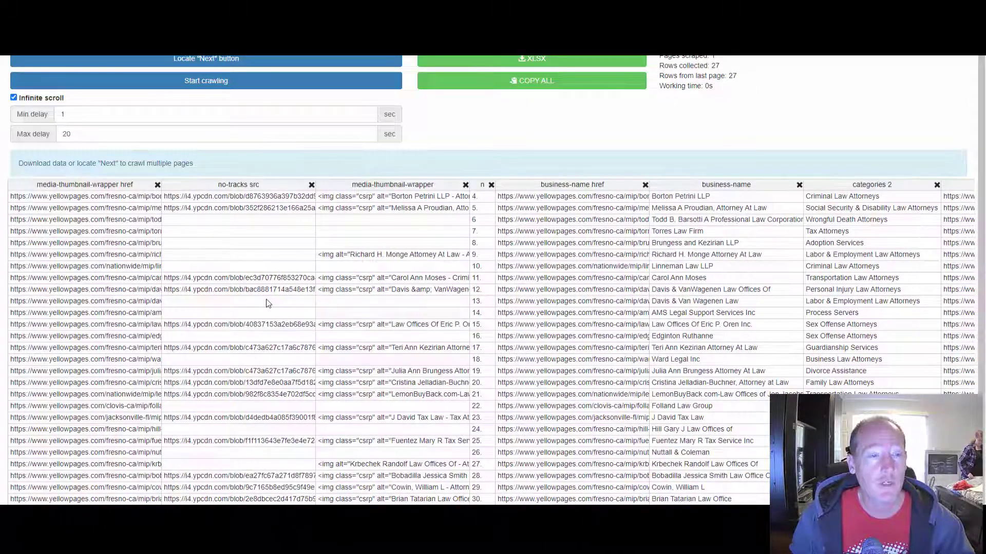
pyautogui.click(158, 185)
pyautogui.click(157, 185)
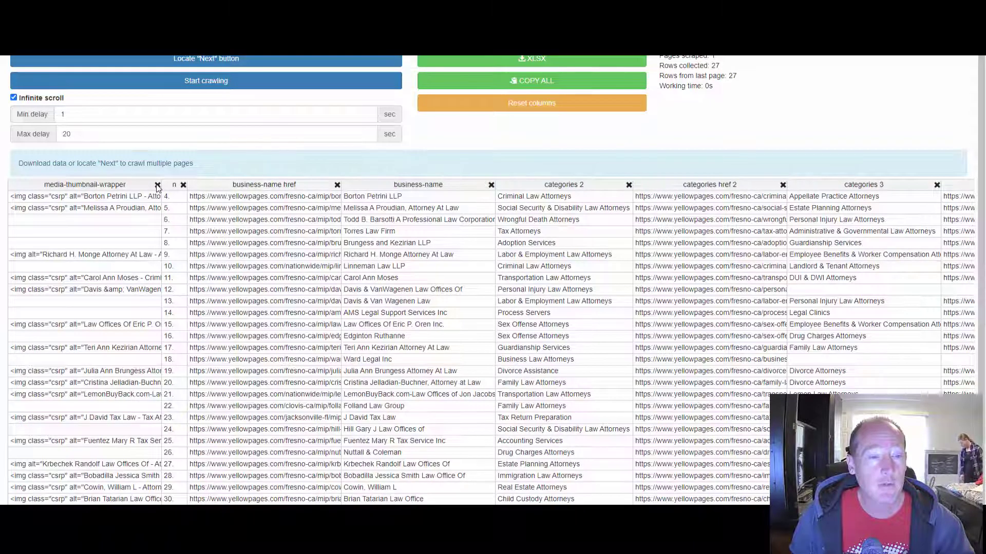
pyautogui.click(158, 185)
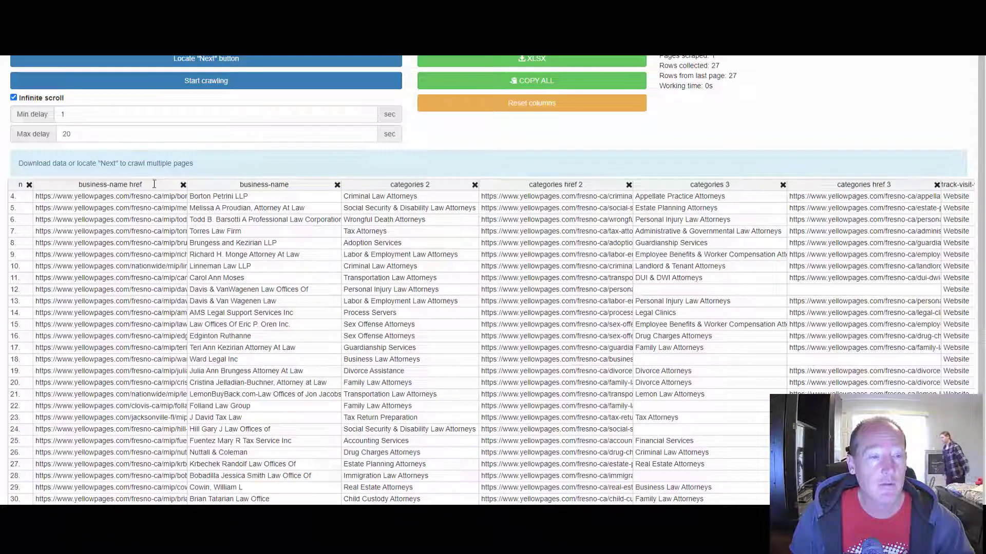
pyautogui.click(183, 184)
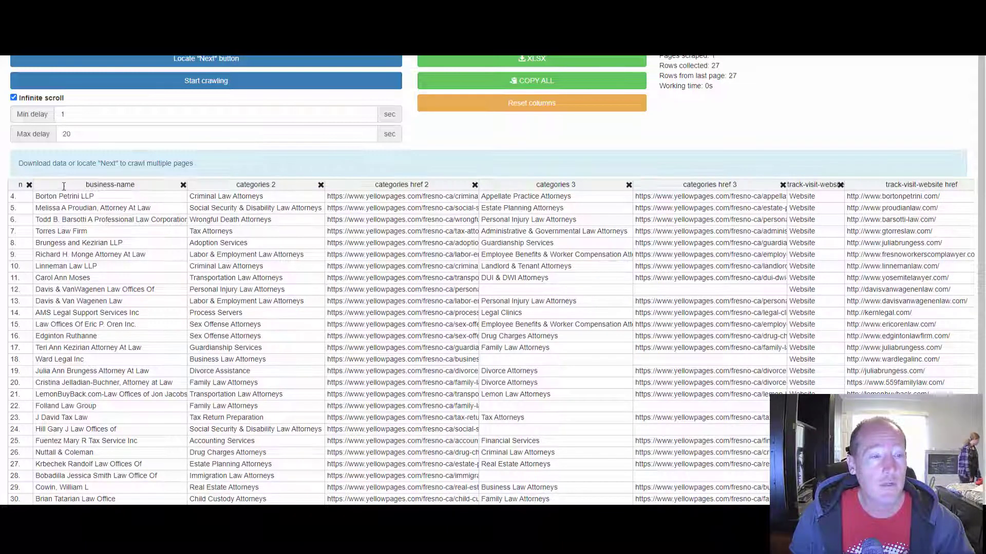
pyautogui.click(29, 185)
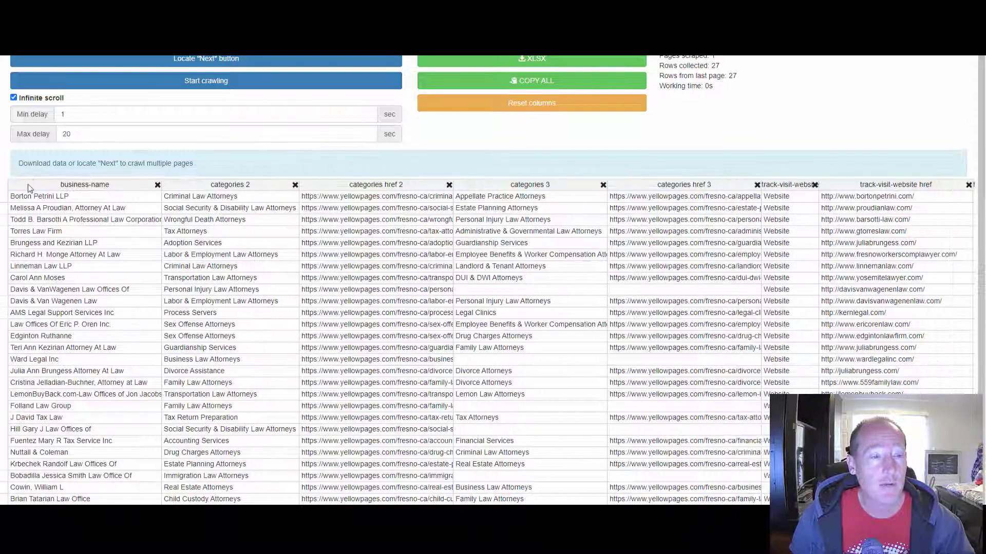
# - Remove the categories 2, categories href 2, categories 3 and categories href 3 columns from the scraped table
pyautogui.click(295, 185)
pyautogui.click(312, 185)
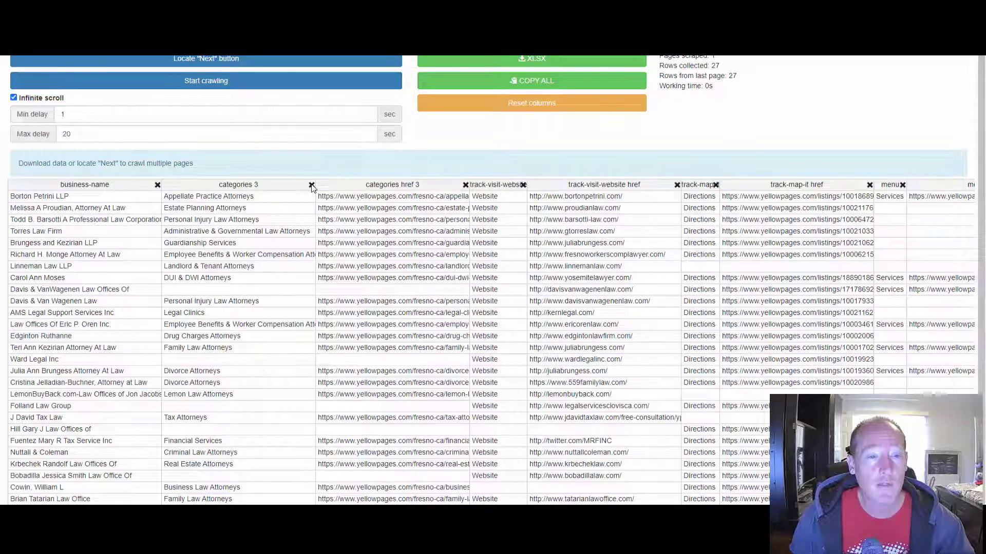
pyautogui.click(312, 185)
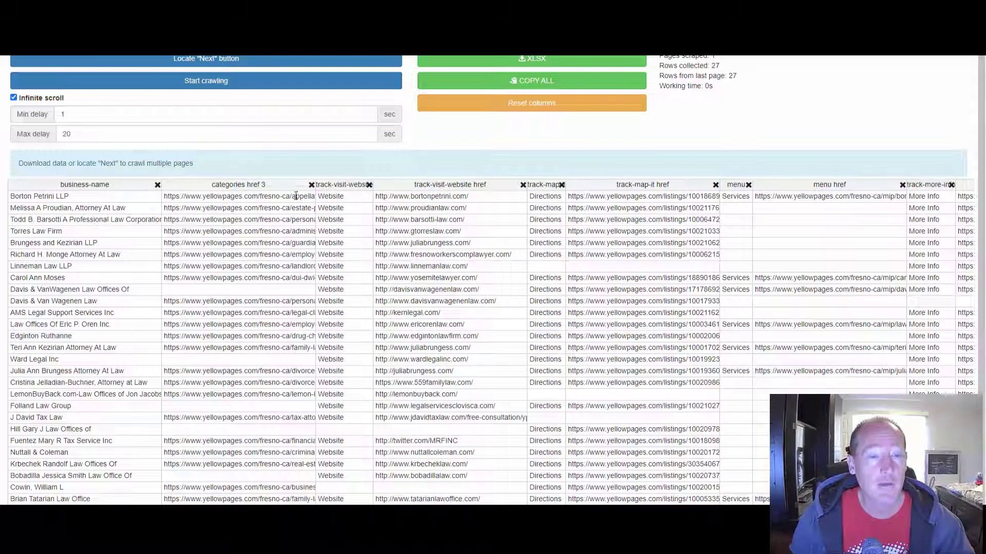
pyautogui.click(312, 185)
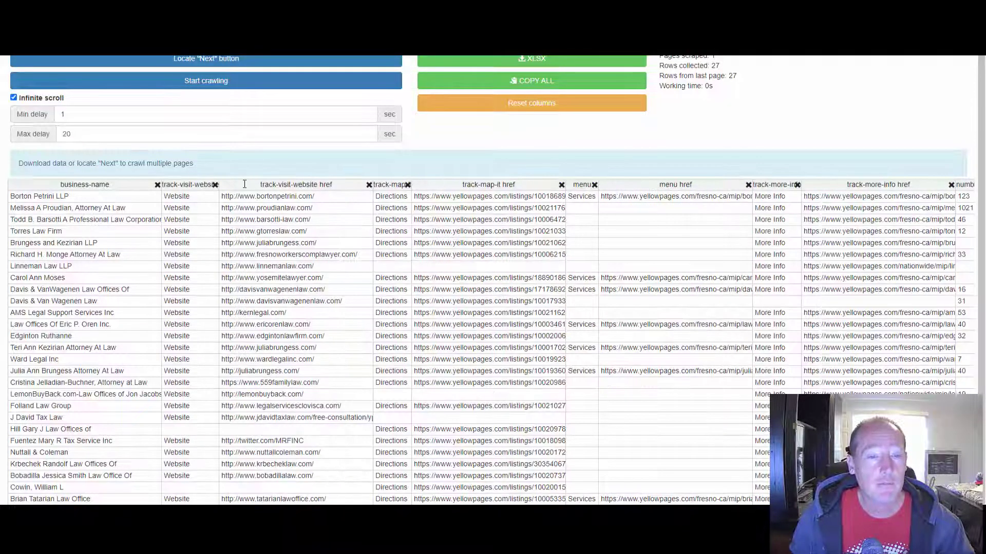
# - Remove the track-visit-website and track-map-it columns along with their matching href columns
pyautogui.click(216, 184)
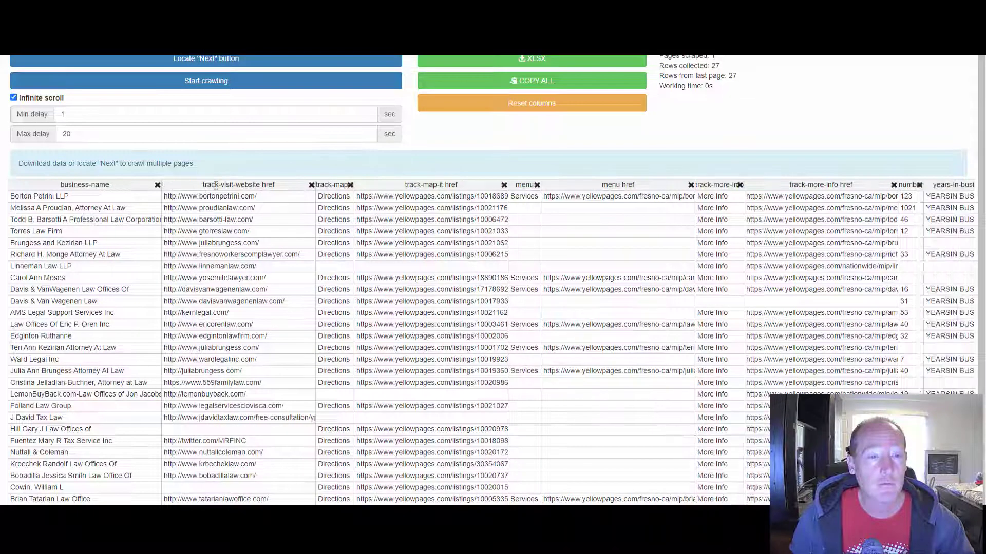
pyautogui.click(312, 185)
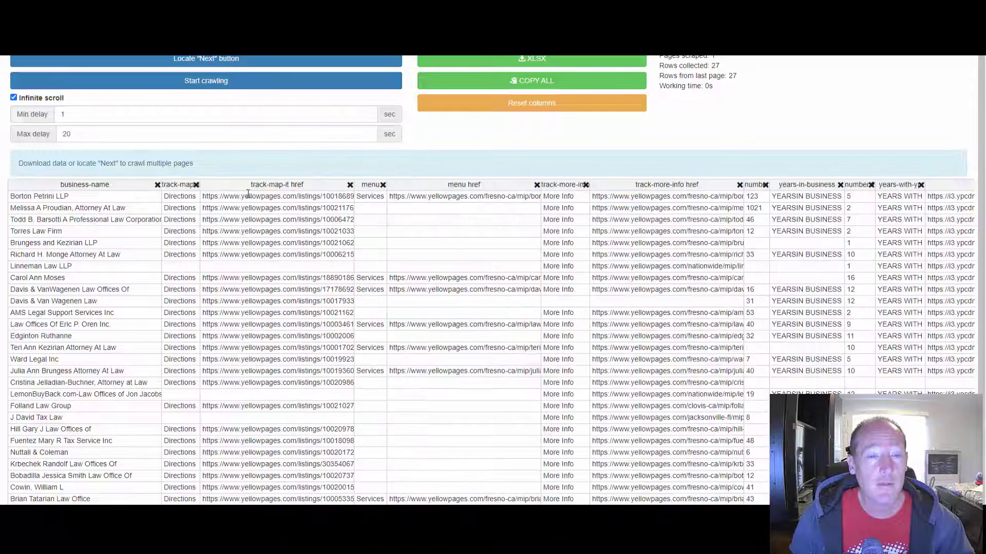
pyautogui.click(196, 186)
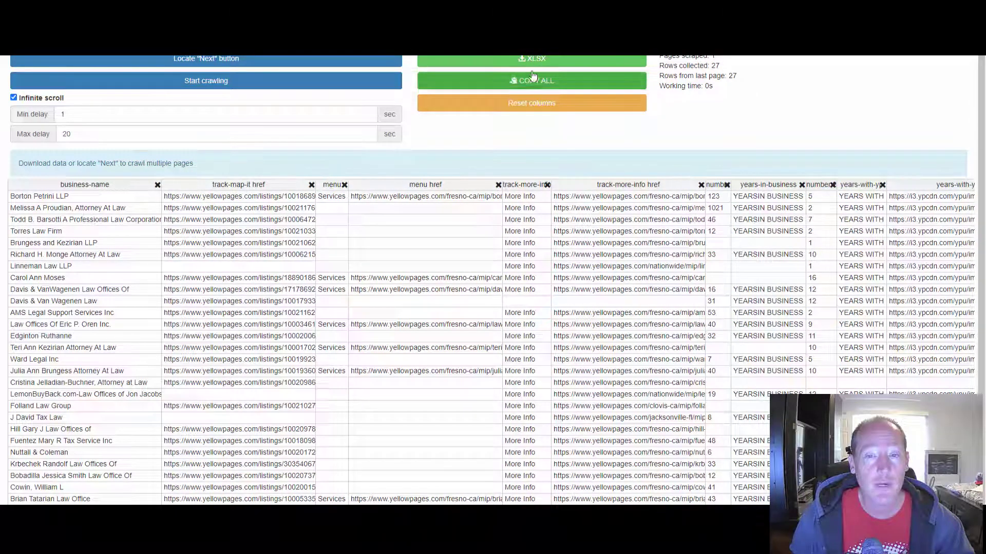
pyautogui.click(311, 185)
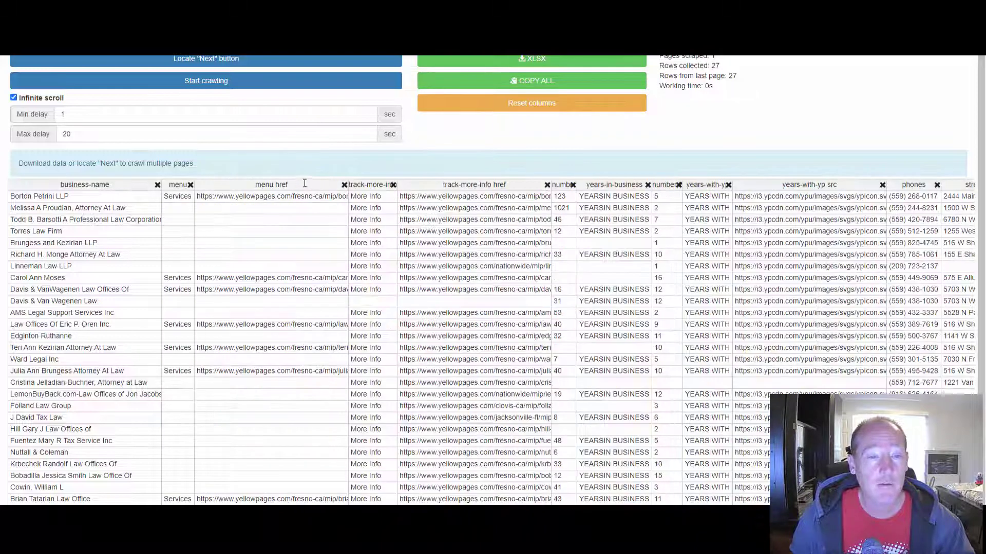
# - Remove the menu and track-more-info columns along with their matching href columns from the scraped table
pyautogui.click(191, 185)
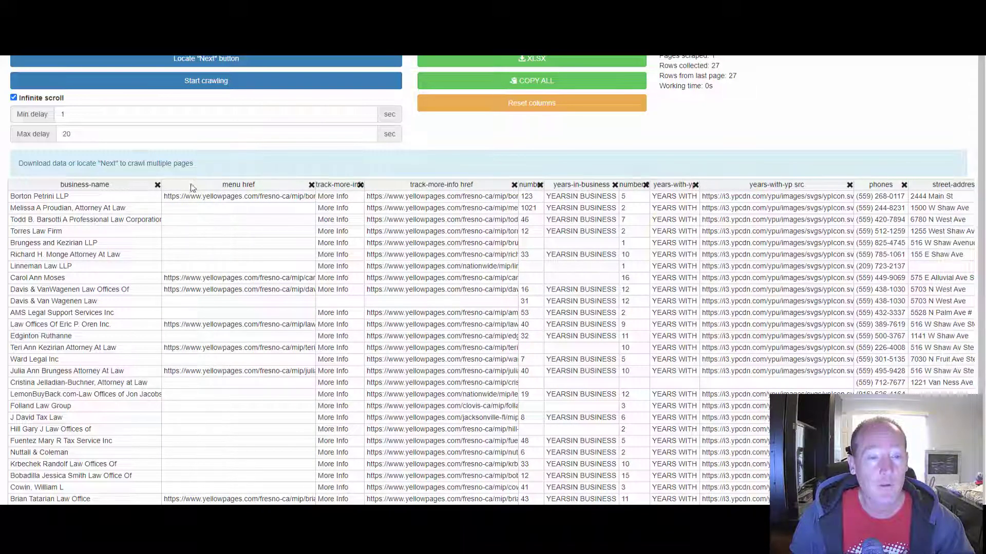
pyautogui.click(311, 185)
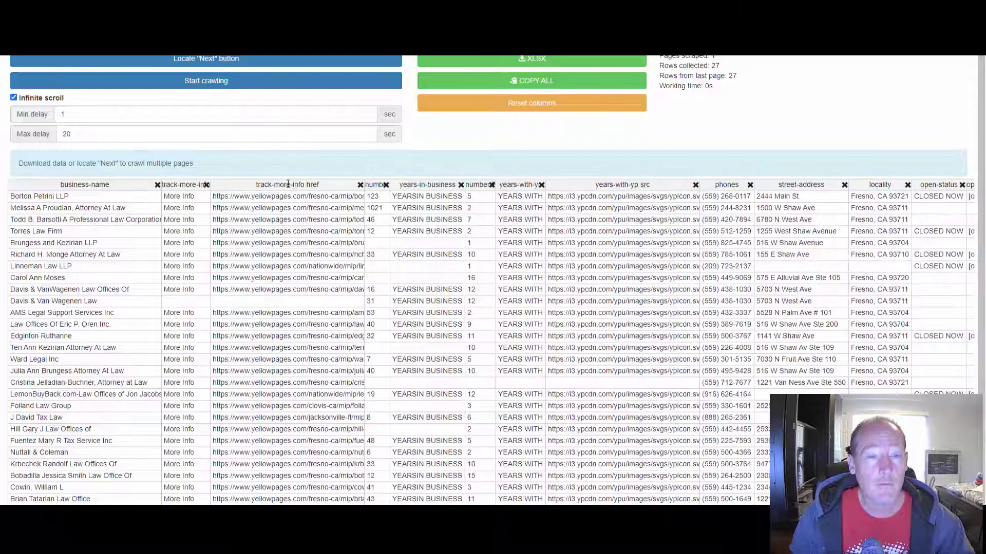
pyautogui.click(207, 185)
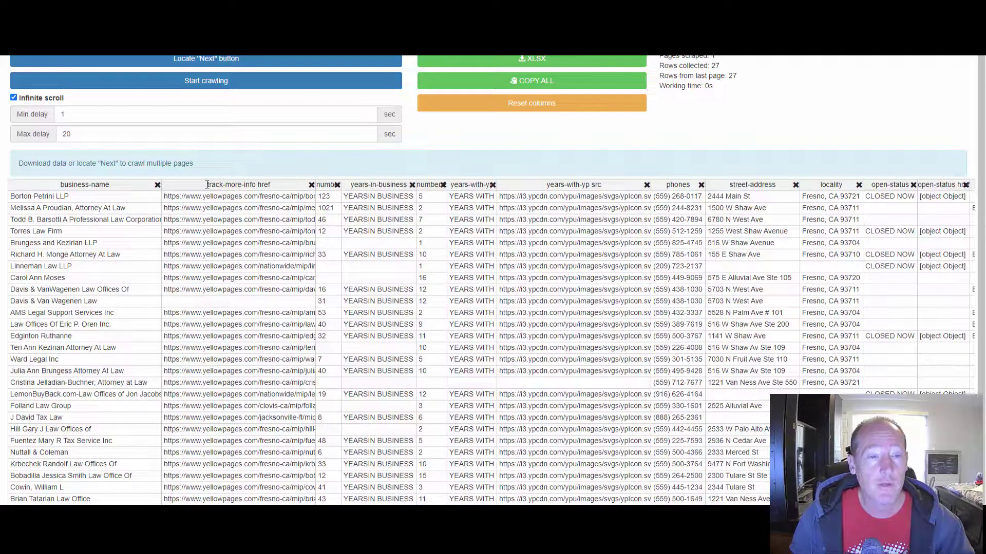
pyautogui.click(311, 185)
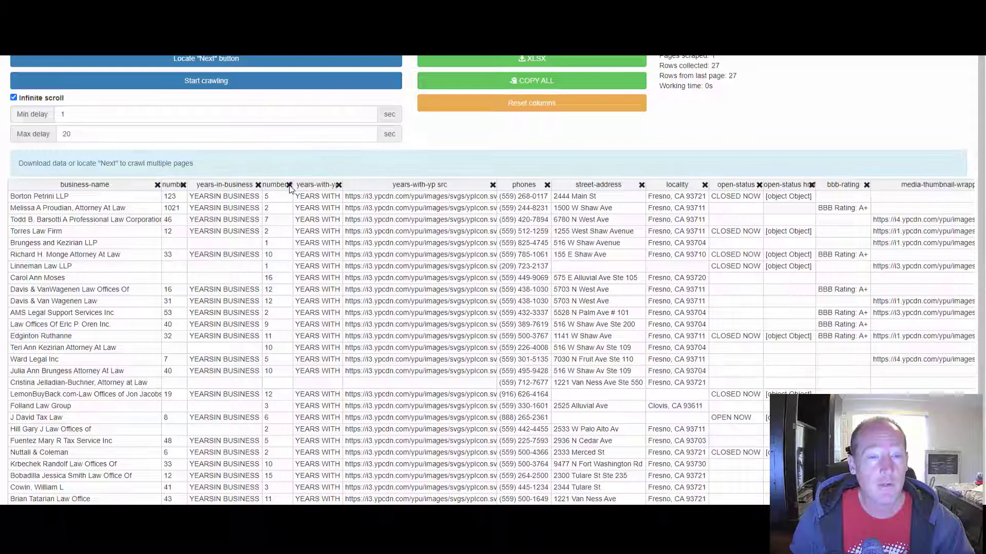
# - Remove both number columns, years-in-business, years-with-yp and years-with-yp src from the scraped table
pyautogui.click(289, 185)
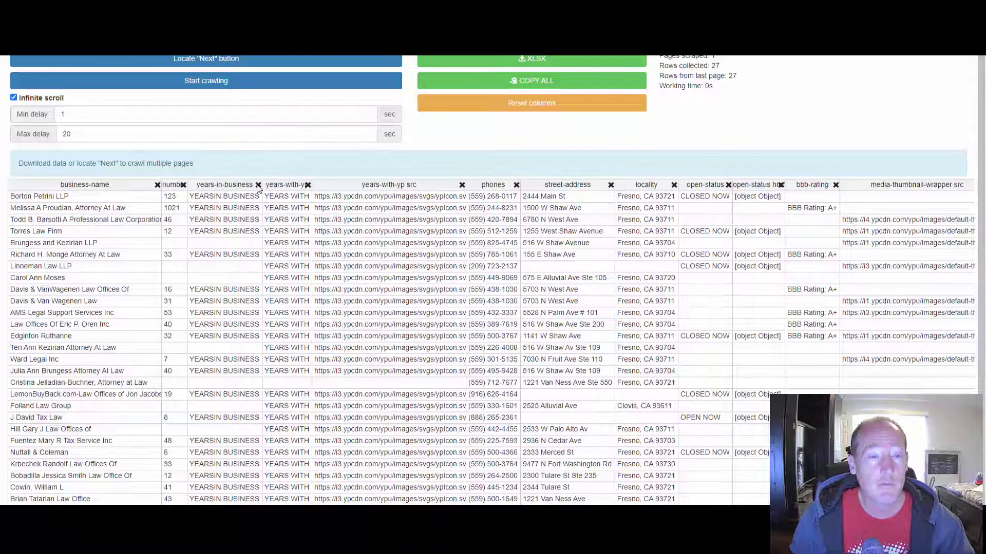
pyautogui.click(258, 186)
pyautogui.click(183, 185)
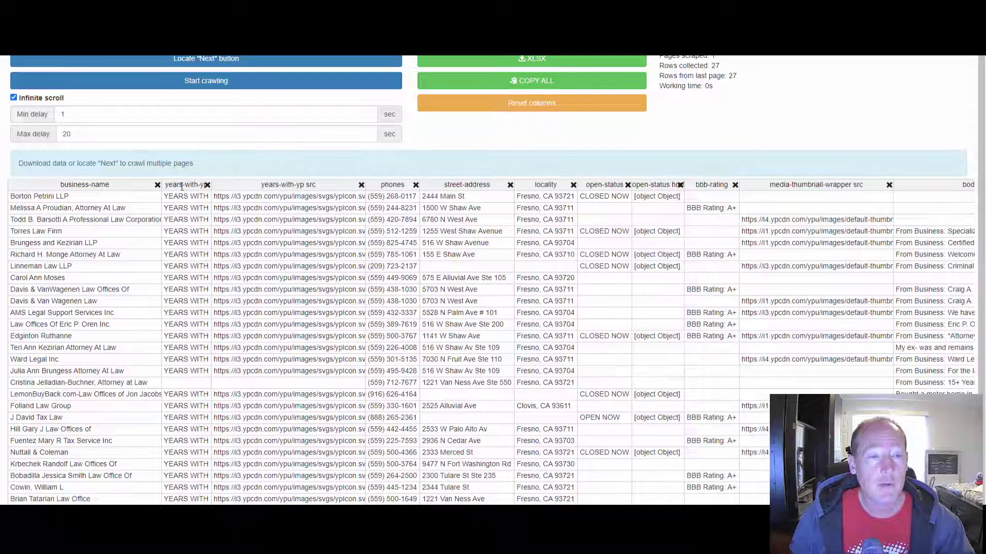
pyautogui.click(208, 186)
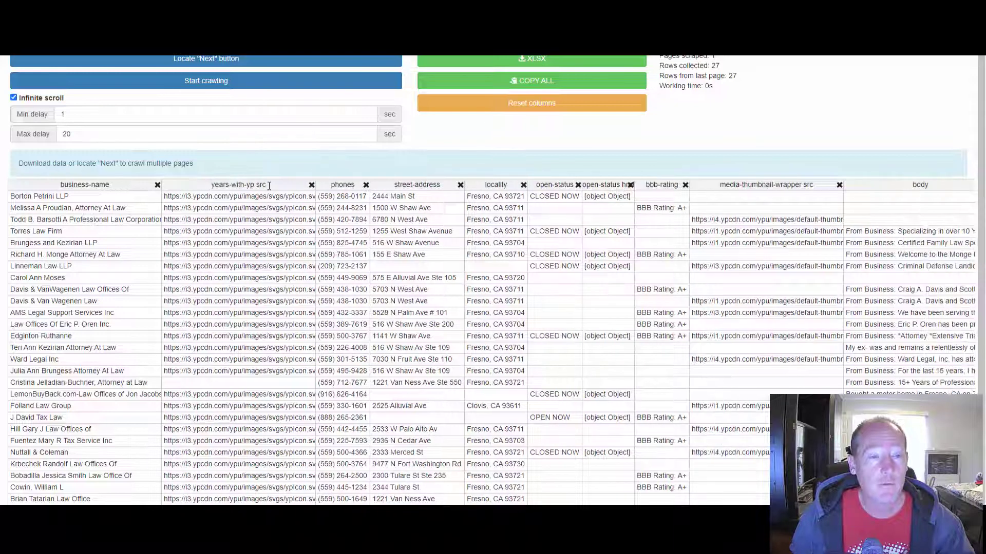
pyautogui.click(312, 185)
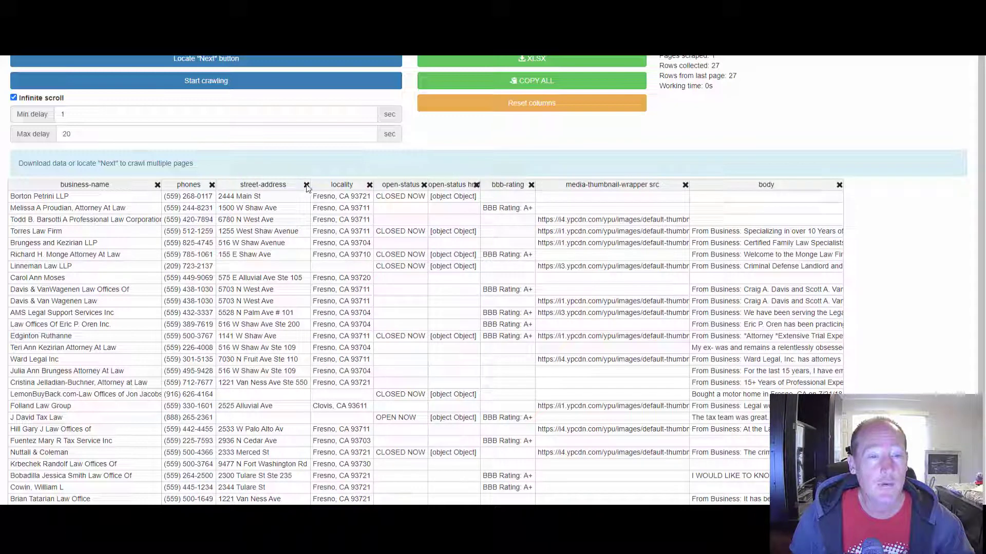
# - Remove the phones, open-status, open-status href, bbb-rating, media-thumbnail-wrapper src and body columns, keeping business-name, street-address and locality
pyautogui.click(212, 186)
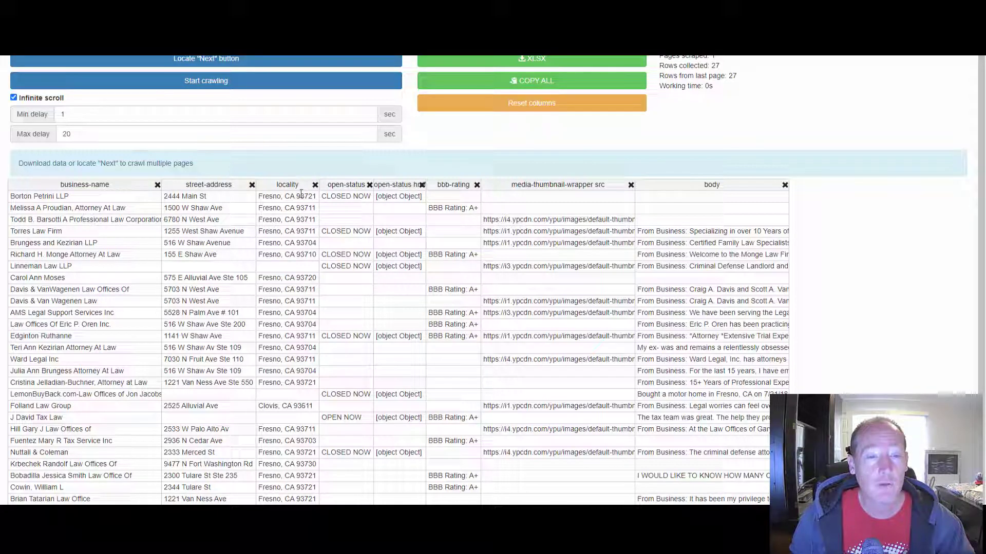
pyautogui.click(370, 184)
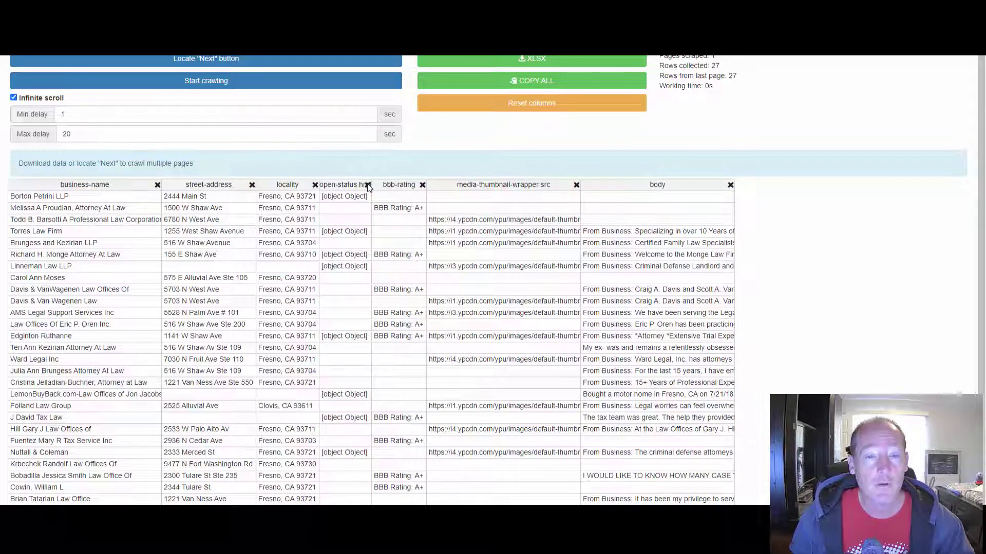
pyautogui.click(367, 184)
pyautogui.click(369, 186)
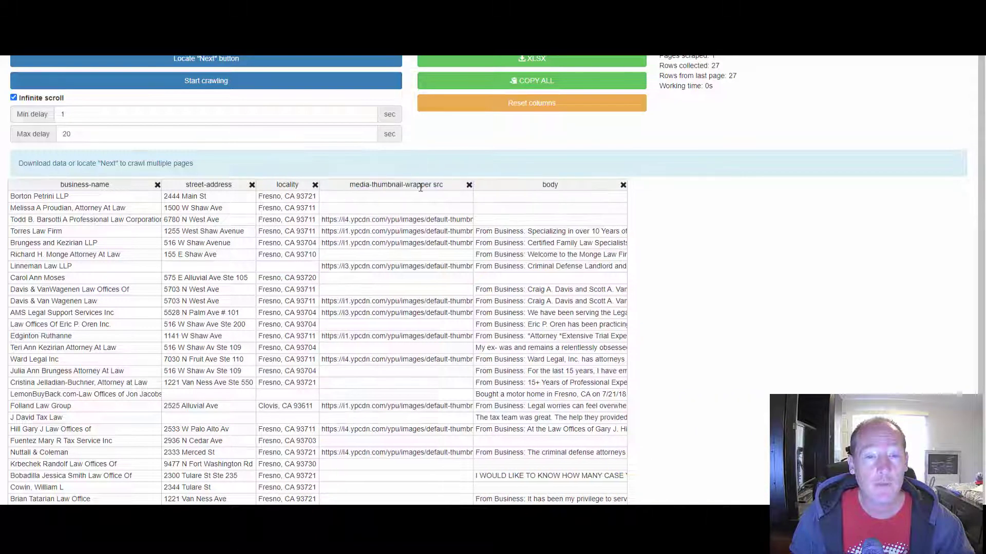
pyautogui.click(469, 185)
pyautogui.click(469, 185)
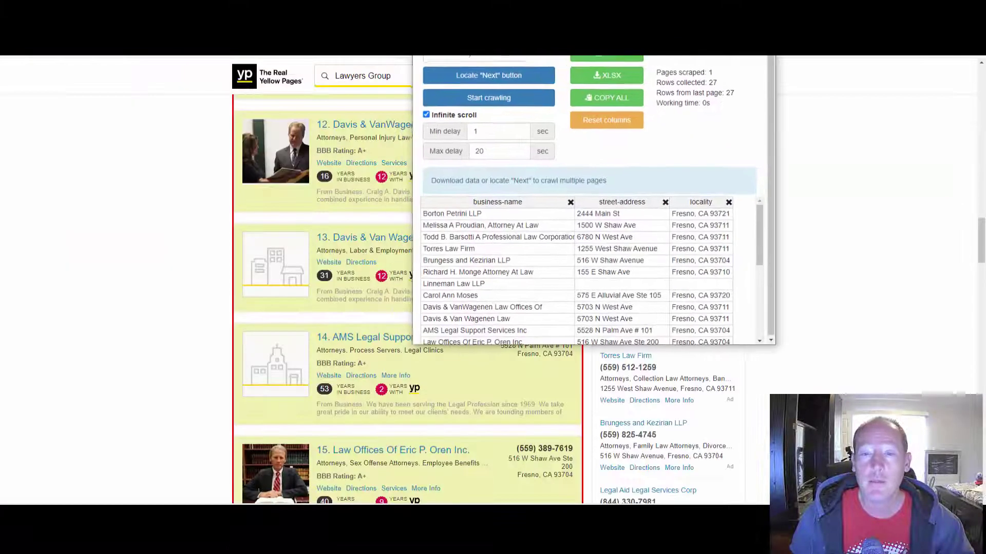
# - Arrange the Yellow Pages window and the scraper window side by side, and lengthen the scraper window to show more rows
pyautogui.doubleClick(786, 54)
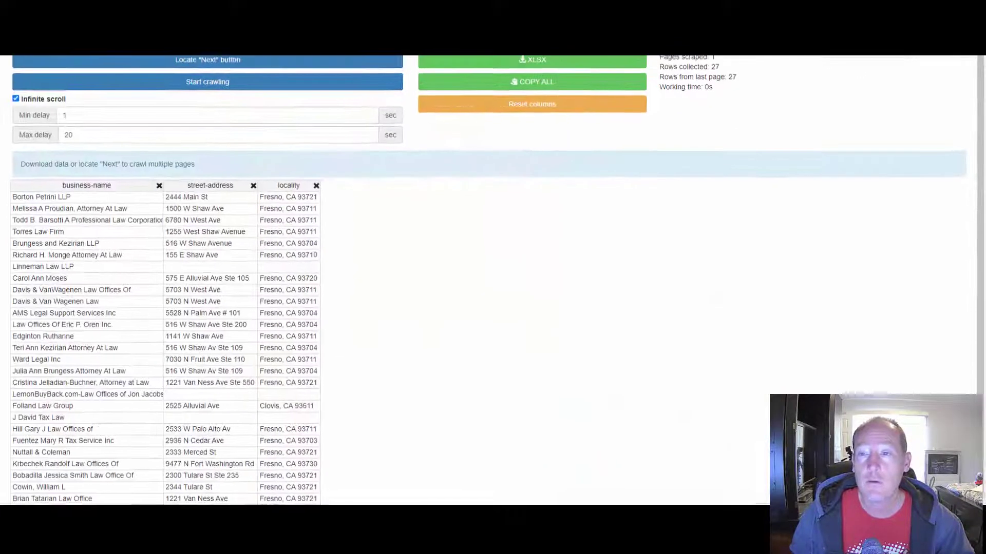
pyautogui.doubleClick(785, 53)
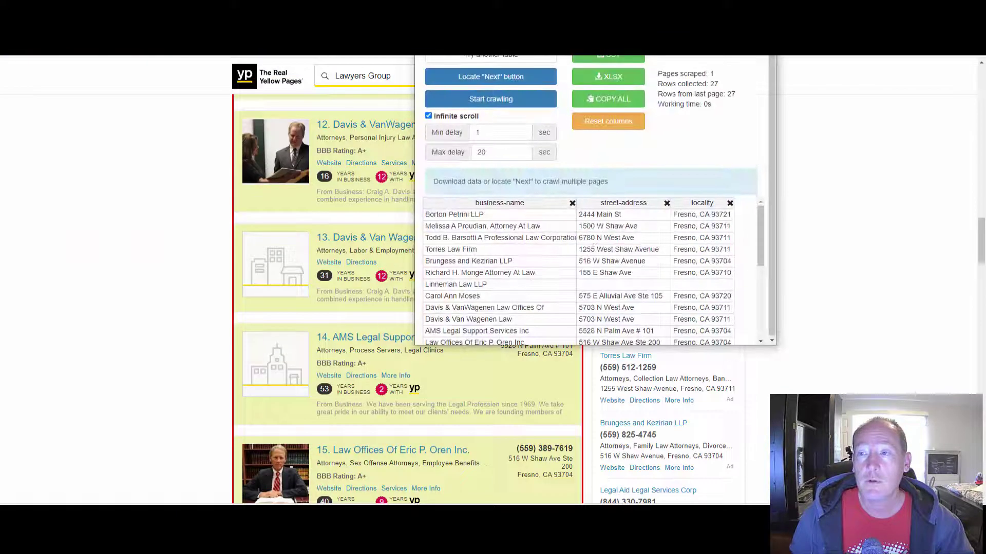
pyautogui.press('super+Right')
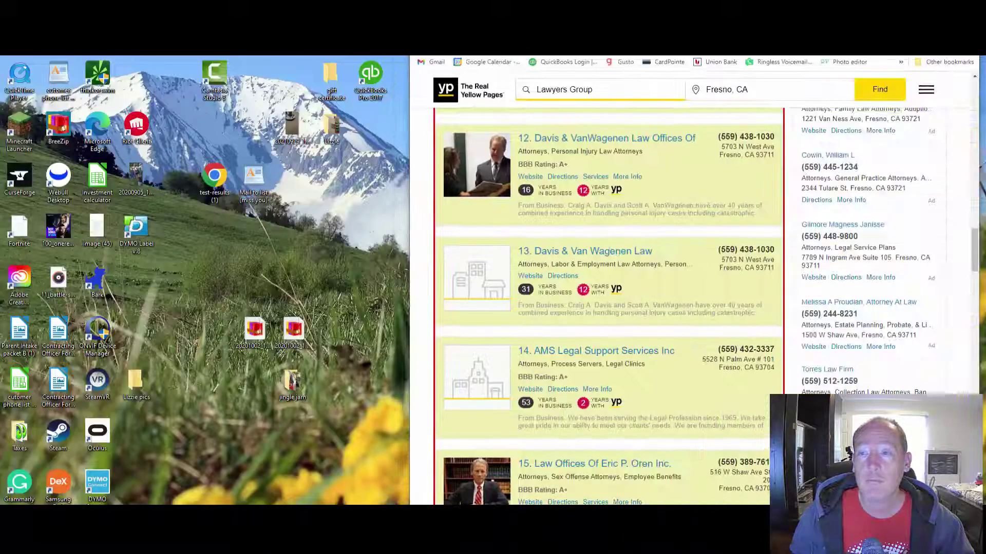
pyautogui.moveTo(667, 41); pyautogui.dragTo(259, 42)
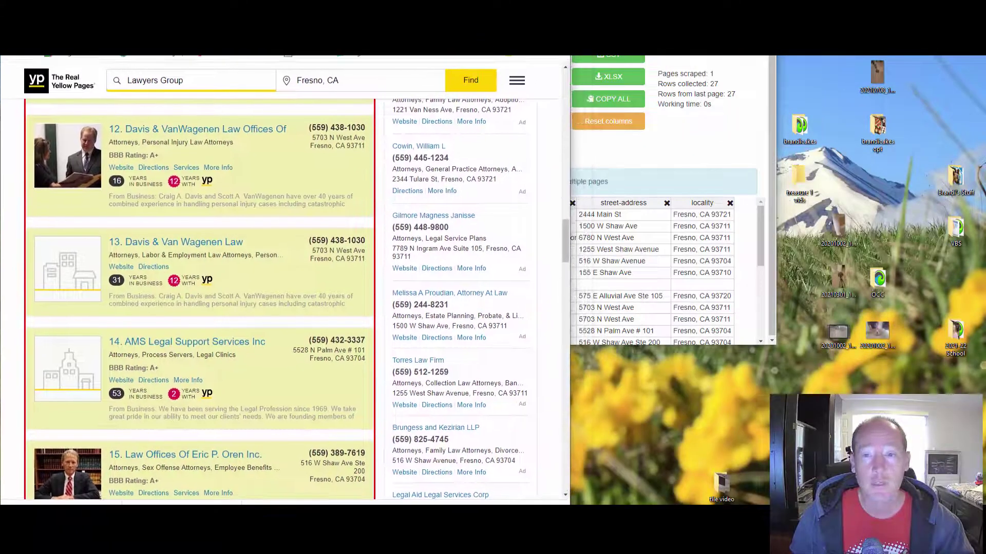
pyautogui.moveTo(667, 46); pyautogui.dragTo(837, 34)
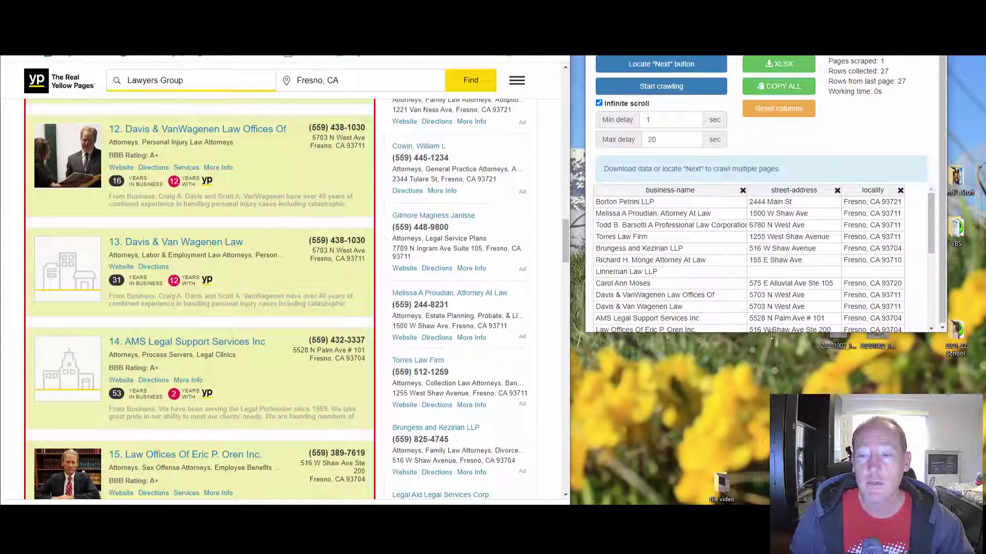
pyautogui.moveTo(772, 334); pyautogui.dragTo(771, 505)
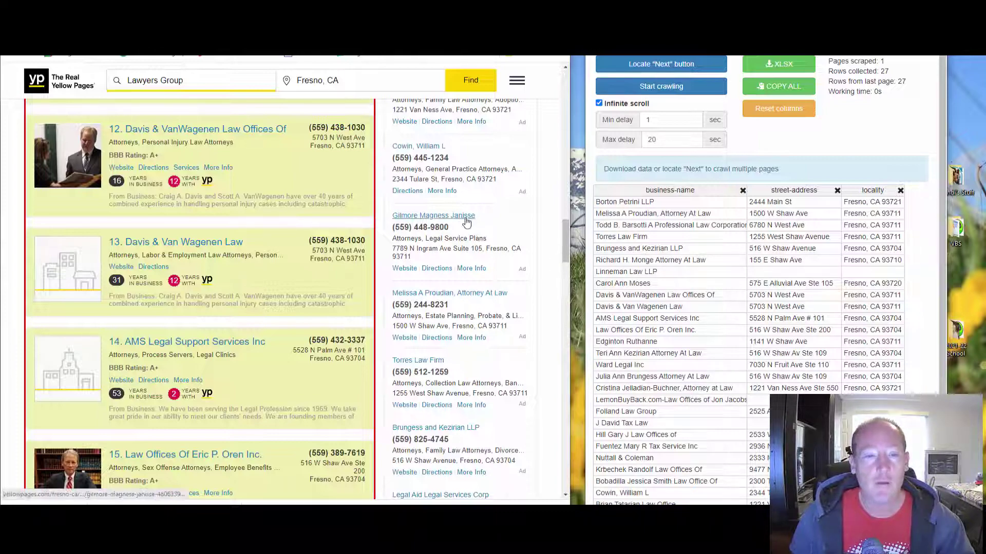
pyautogui.scroll(-20, 462, 221)
pyautogui.scroll(20, 462, 220)
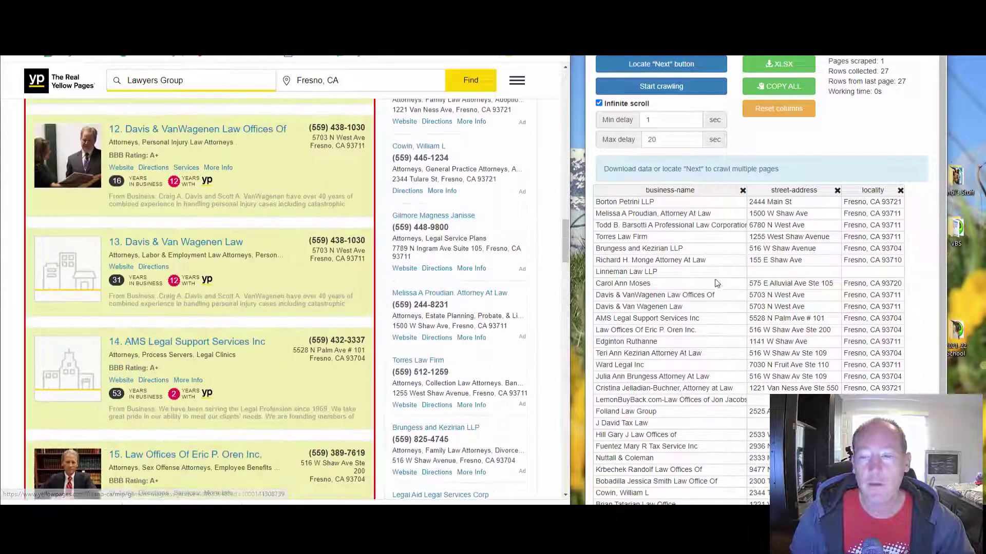
pyautogui.scroll(-1, 738, 304)
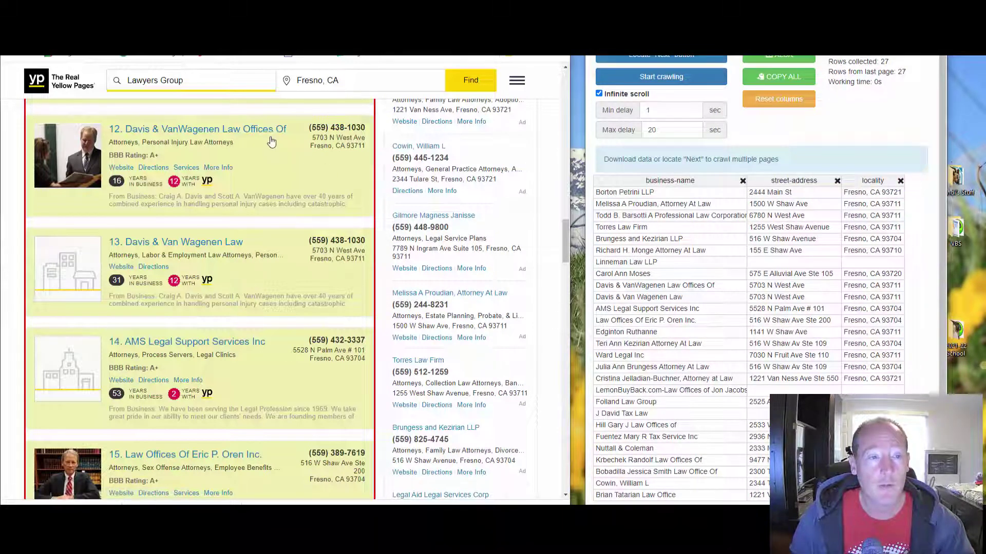
# - Search Yellow Pages for "Lawyers" in Fresno, CA and look through the results down to the page numbers
pyautogui.click(199, 79)
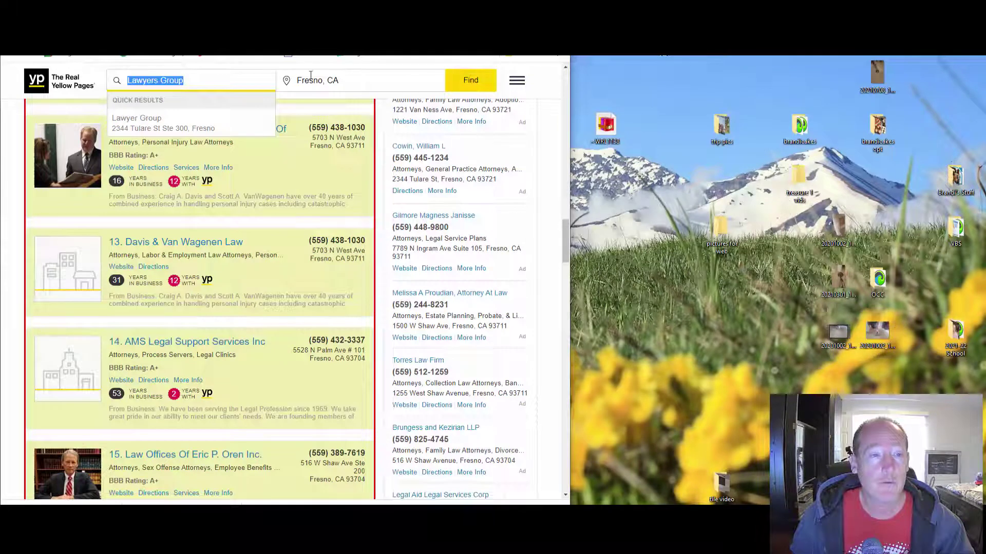
pyautogui.click(244, 83)
pyautogui.press('BackSpace')
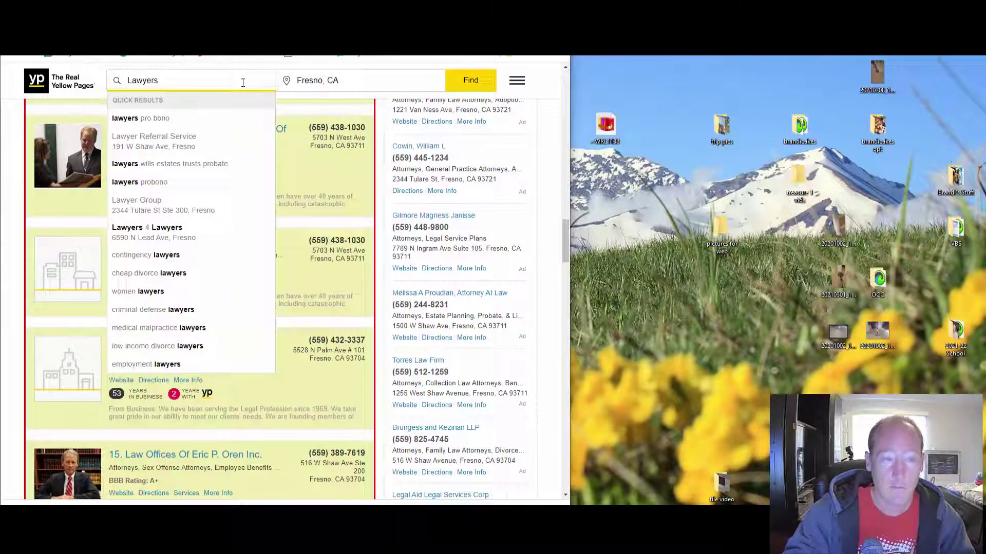
pyautogui.press('Return')
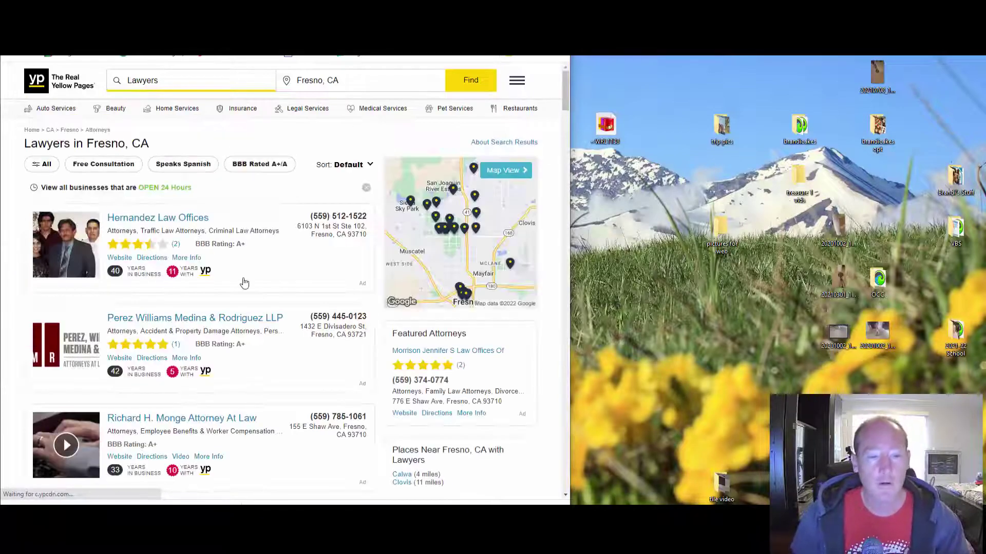
pyautogui.scroll(-20, 245, 282)
pyautogui.scroll(-20, 244, 283)
pyautogui.scroll(-20, 244, 283)
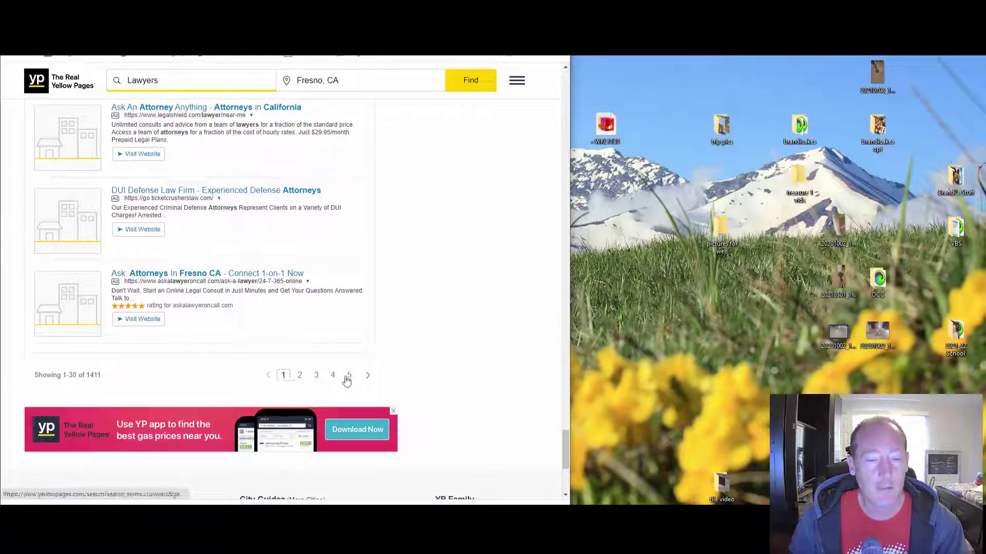
# - Run Instant Data Scraper on the Lawyers results and move its window beside the listings
pyautogui.scroll(10, 429, 365)
pyautogui.scroll(20, 430, 366)
pyautogui.scroll(8, 450, 206)
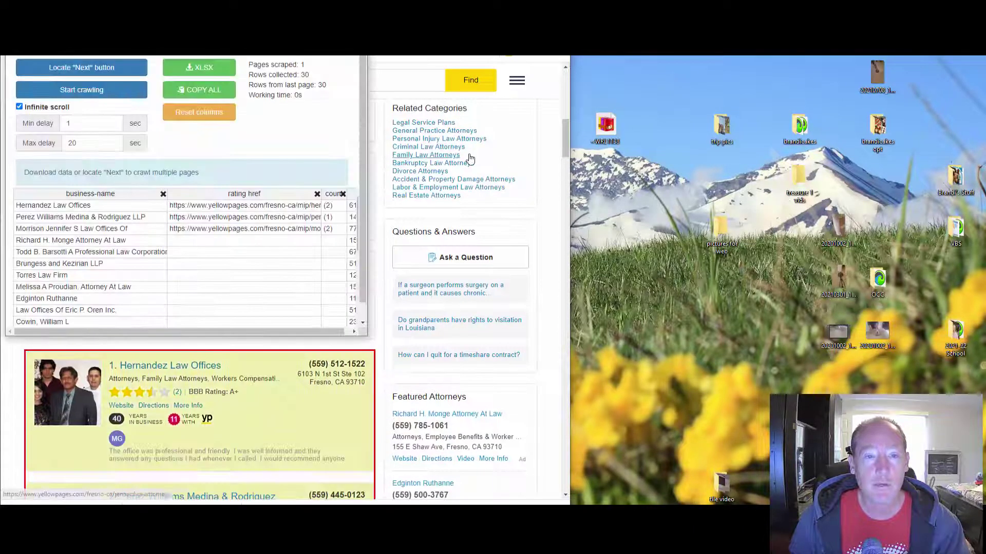
pyautogui.moveTo(350, 49); pyautogui.dragTo(768, 26)
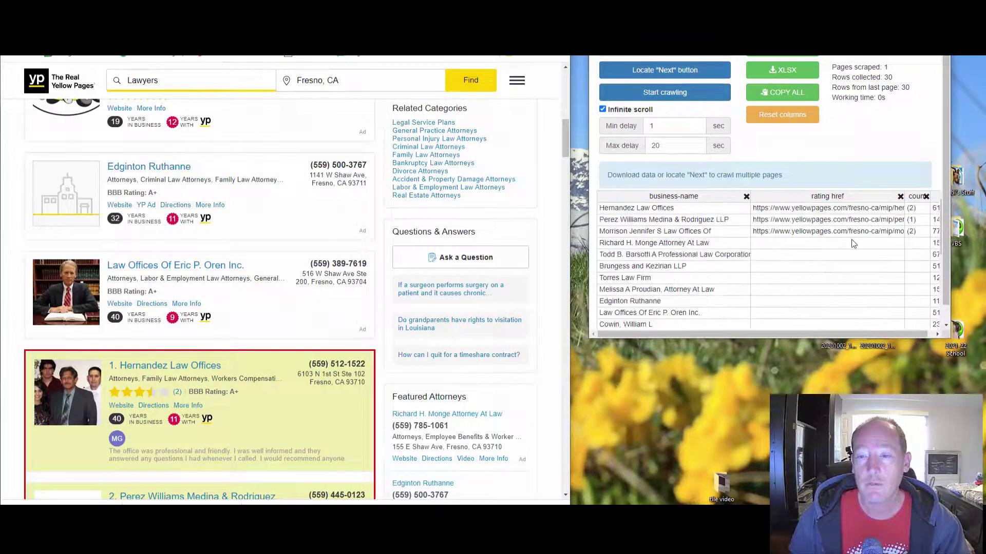
pyautogui.moveTo(845, 333); pyautogui.dragTo(877, 333)
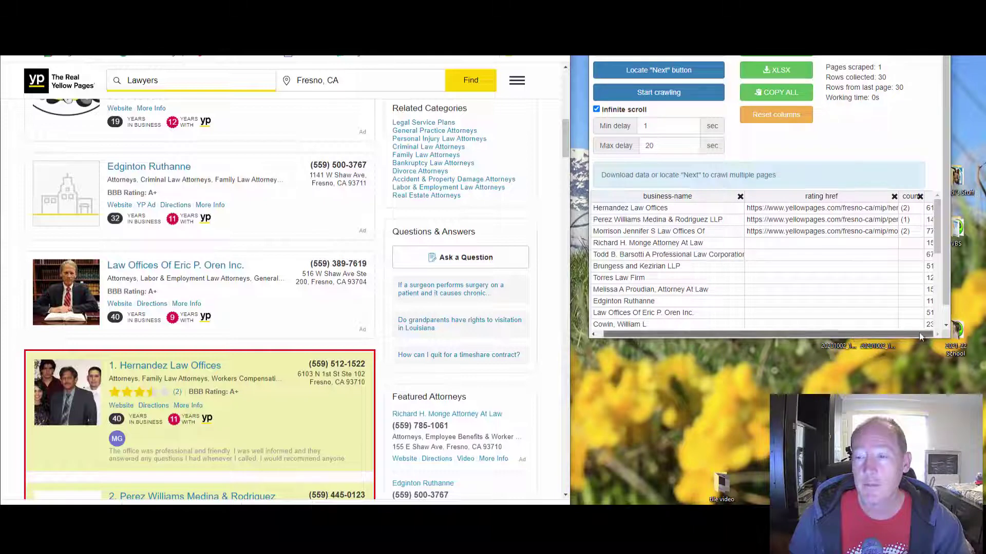
# - Reset the columns of the new scrape and lengthen the scraper window to show more rows
pyautogui.click(777, 115)
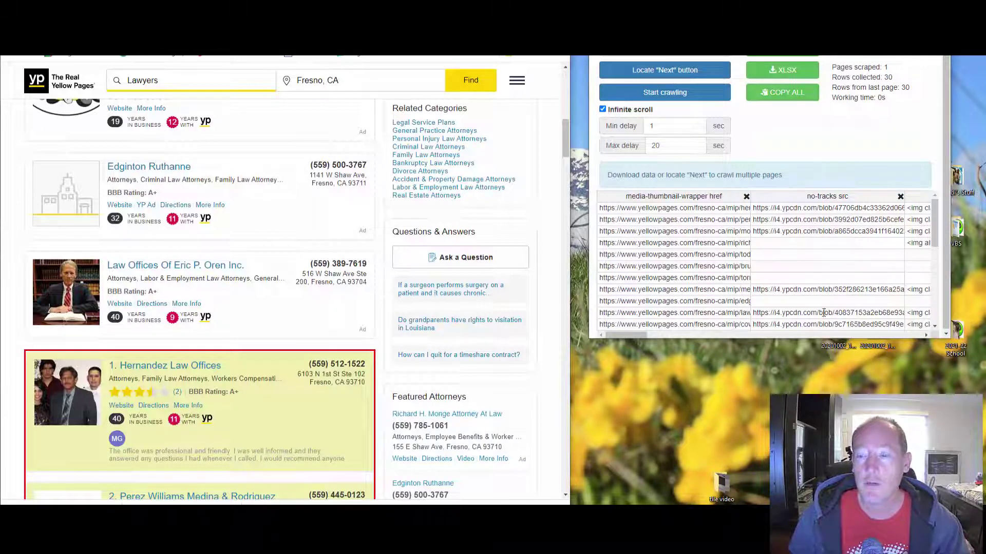
pyautogui.moveTo(821, 337); pyautogui.dragTo(821, 506)
pyautogui.scroll(-2, 860, 327)
pyautogui.scroll(3, 861, 327)
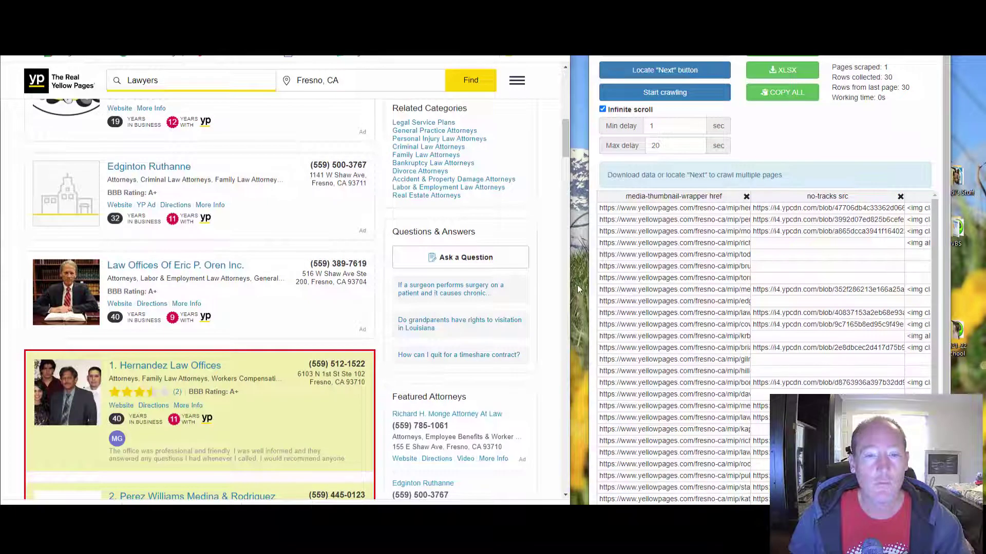
# - Crawl the first page of lawyer listings, and continue through results page 5 by opening each page and crawling it
pyautogui.click(664, 94)
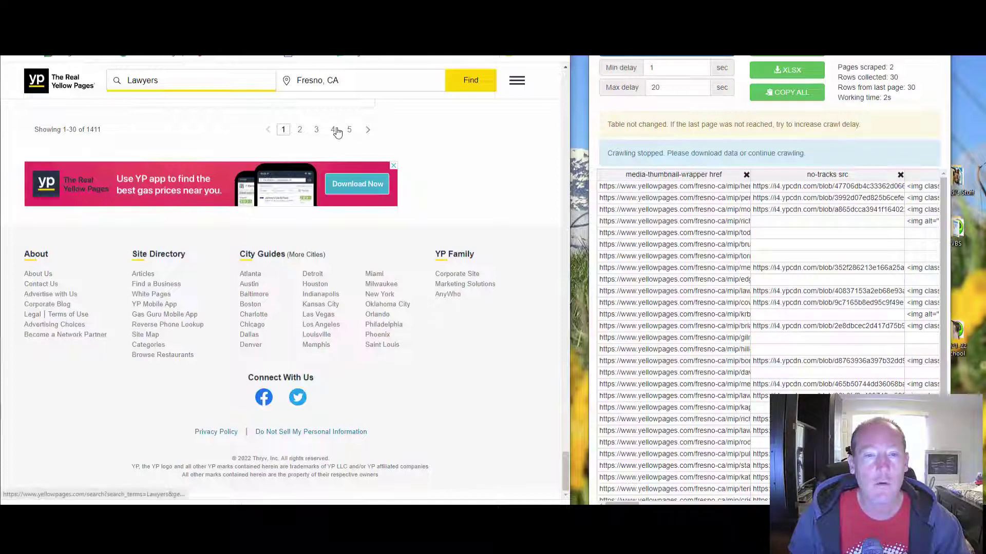
pyautogui.click(300, 130)
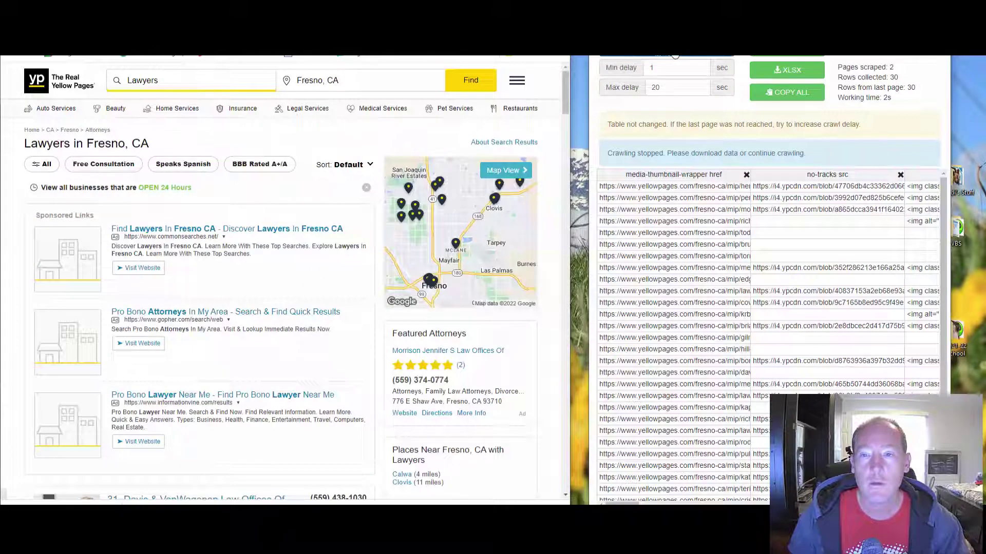
pyautogui.click(675, 53)
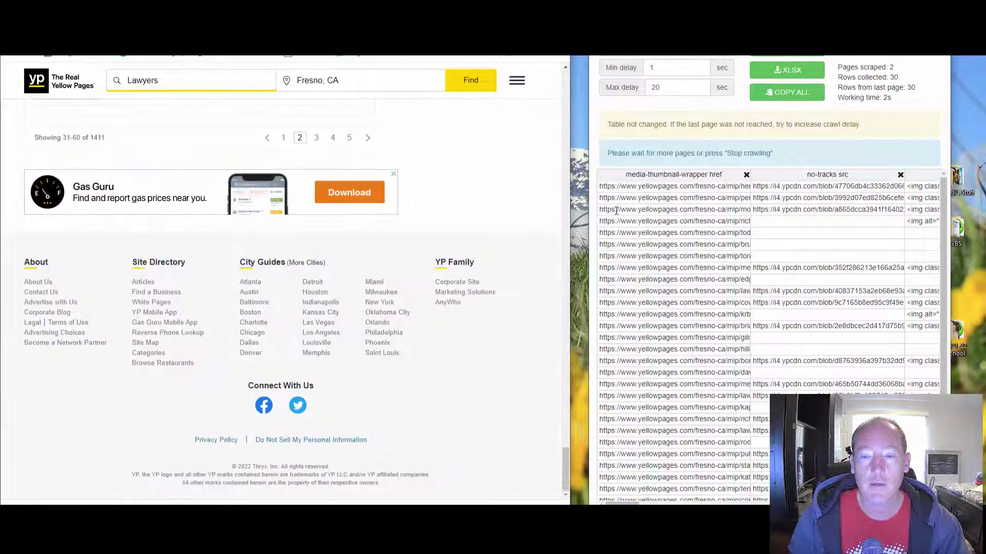
pyautogui.scroll(-6, 800, 366)
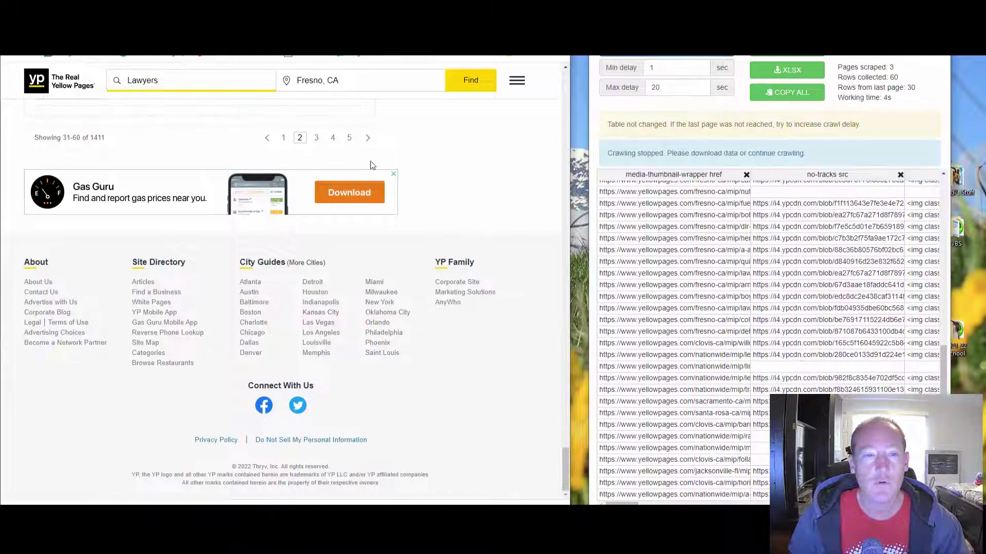
pyautogui.click(315, 138)
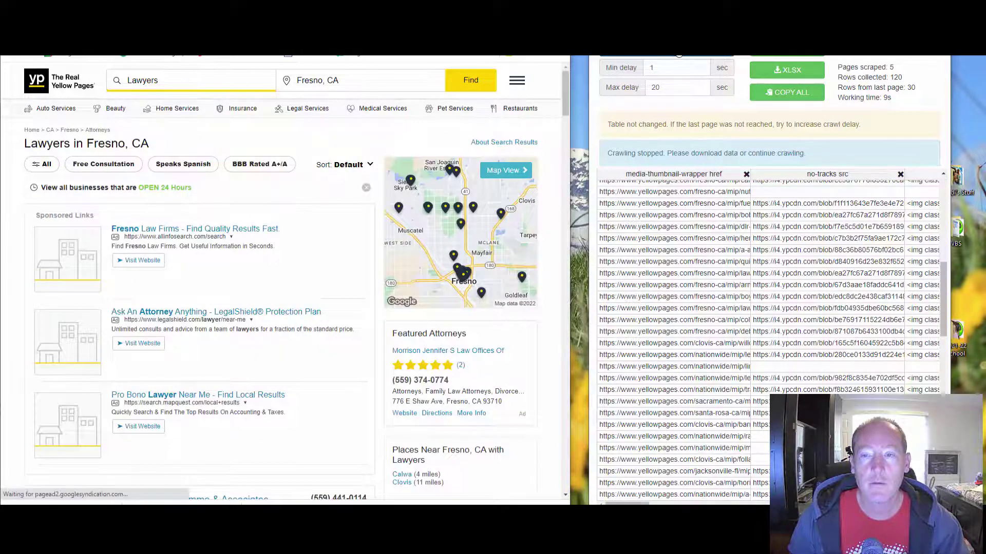
pyautogui.click(679, 54)
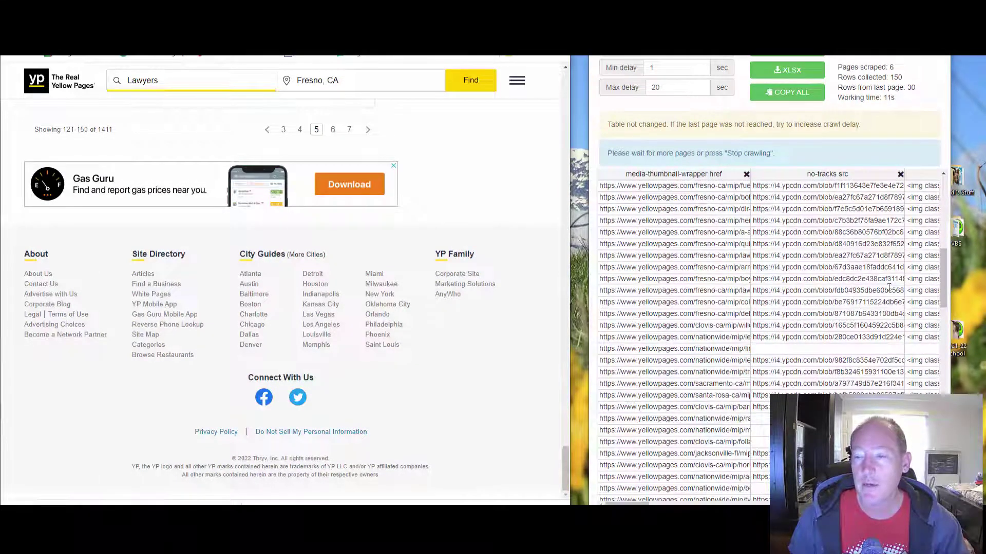
# - Enlarge the scraper window to examine the collected lawyer rows and their columns, and restore it beside the listings
pyautogui.press('super+Up')
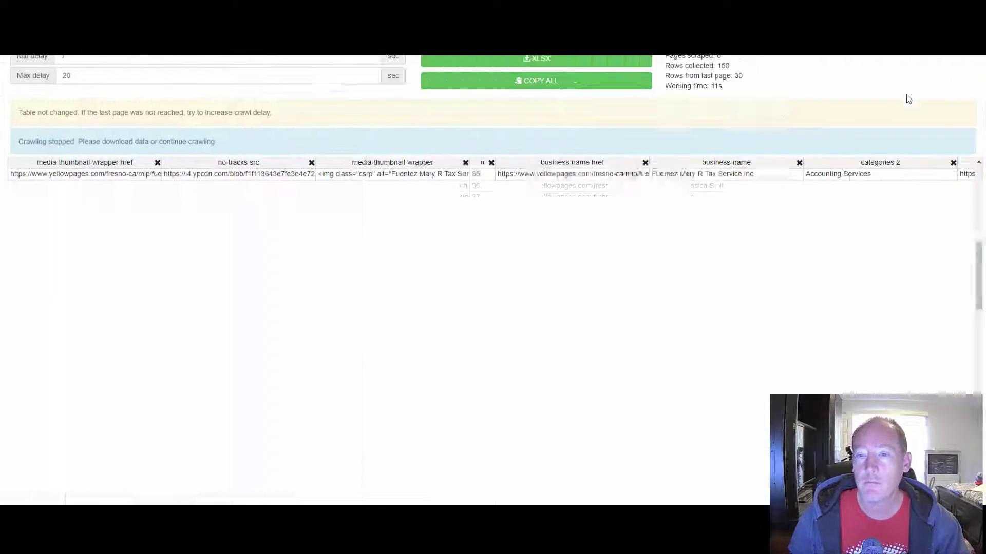
pyautogui.scroll(-1, 613, 232)
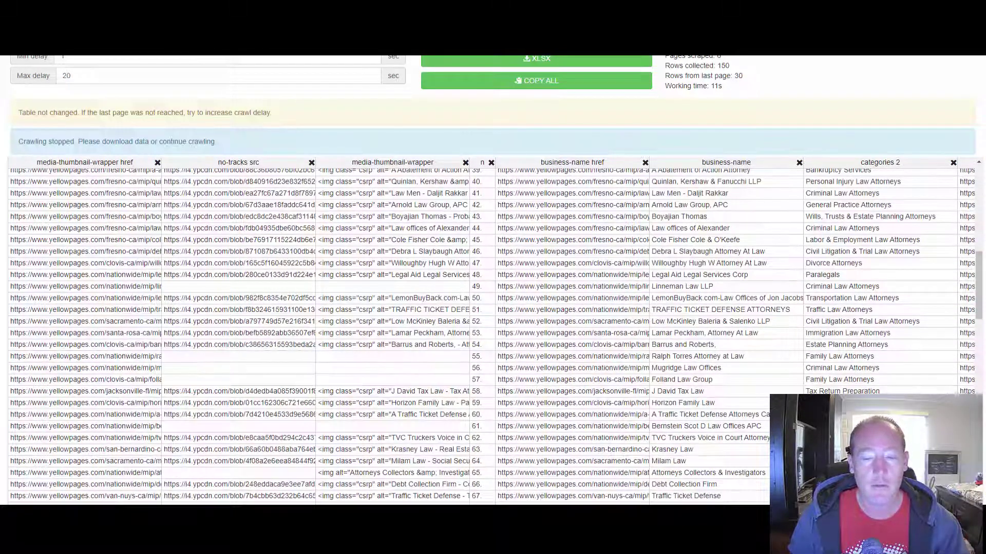
pyautogui.hscroll(10, 493, 331)
pyautogui.hscroll(-10, 493, 331)
pyautogui.hscroll(5, 493, 331)
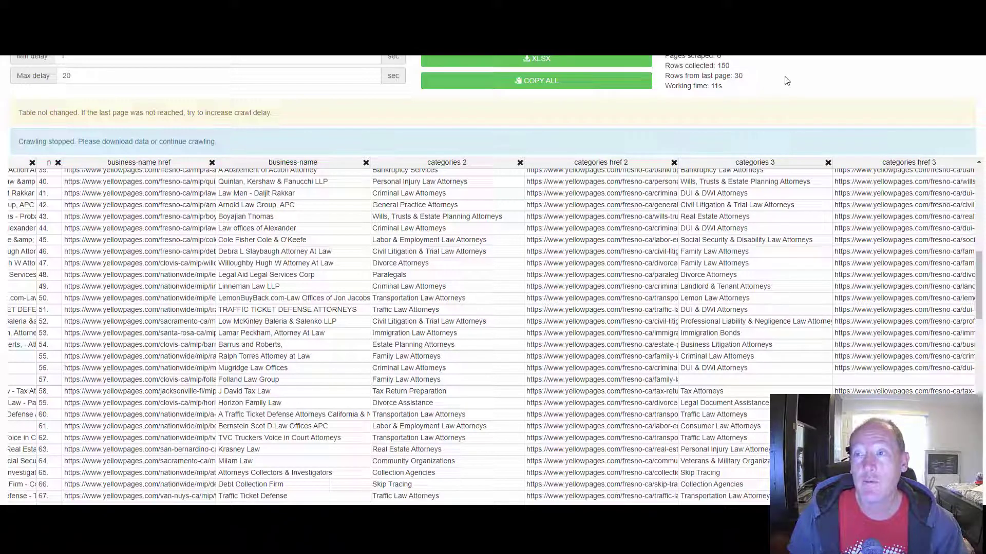
pyautogui.press('super+Down')
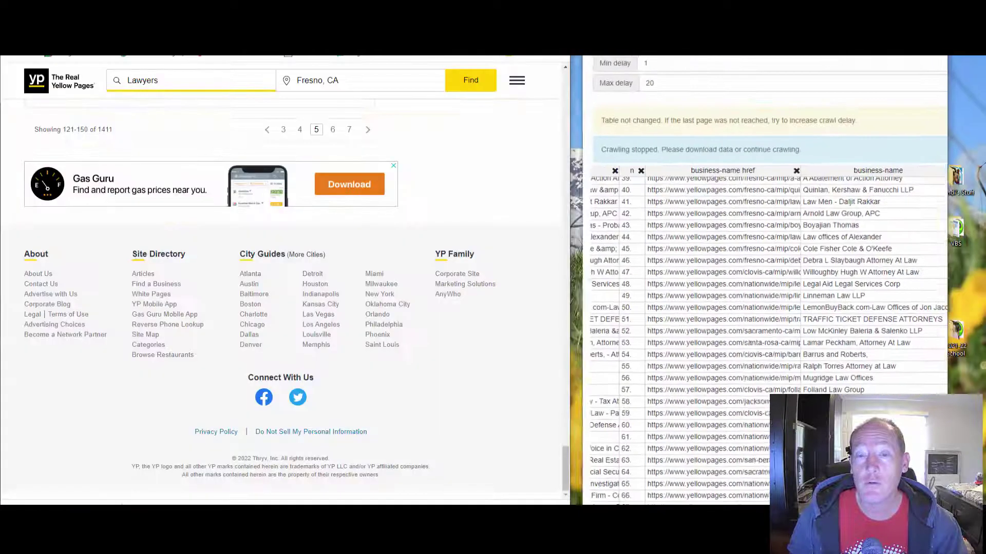
# - Return to the top of the results and rerun the Yellow Pages search for "lawyers" in Fresno, CA
pyautogui.scroll(20, 489, 162)
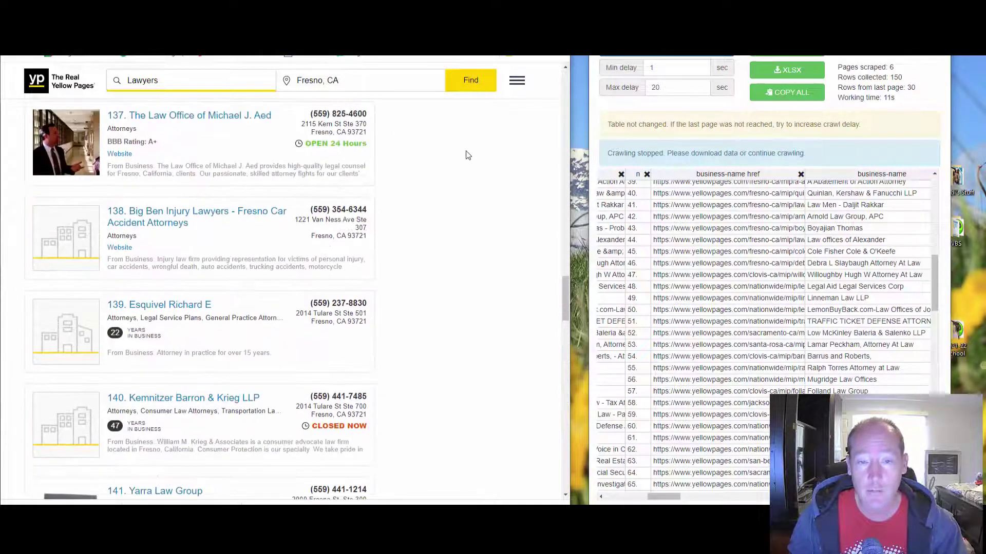
pyautogui.scroll(10, 424, 190)
pyautogui.scroll(12, 424, 190)
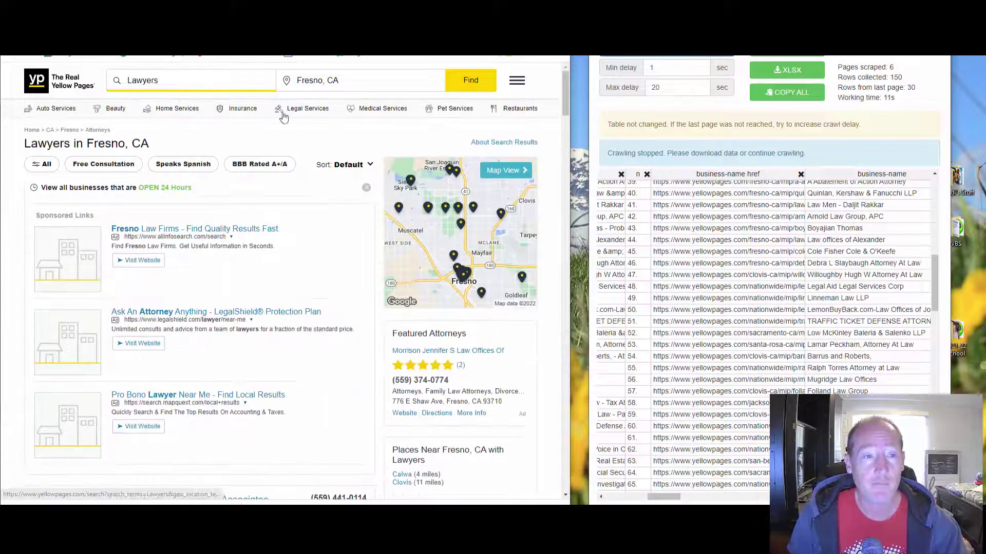
pyautogui.click(201, 81)
pyautogui.moveTo(150, 82); pyautogui.dragTo(108, 78)
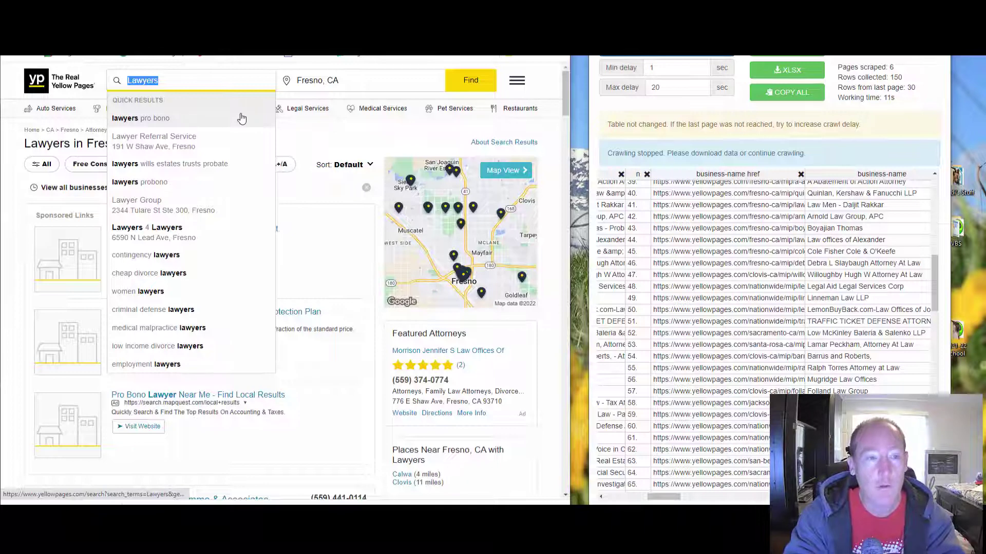
pyautogui.press('Return')
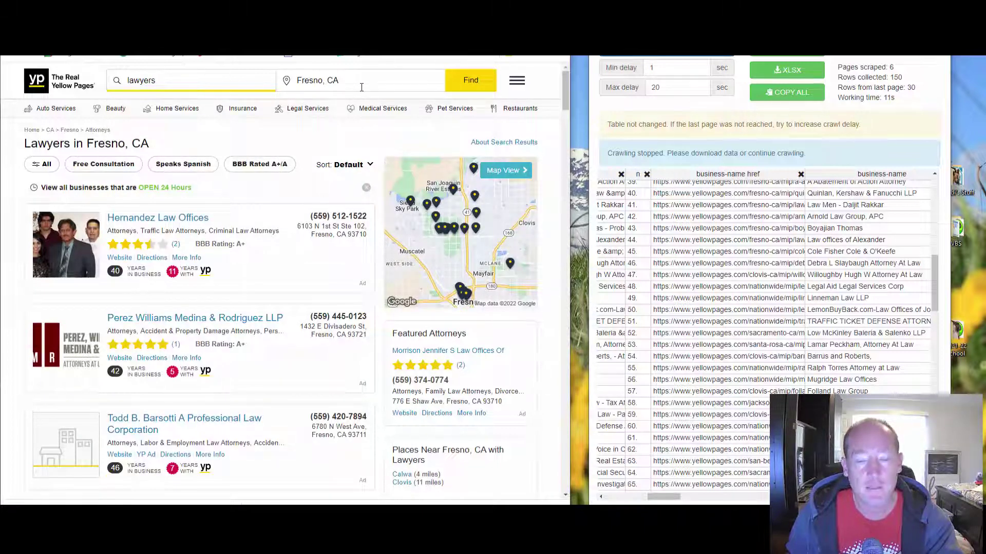
# - Replace the search term with "destist" and search for it in Fresno, CA
pyautogui.doubleClick(138, 80)
pyautogui.press('BackSpace')
pyautogui.write('dest')
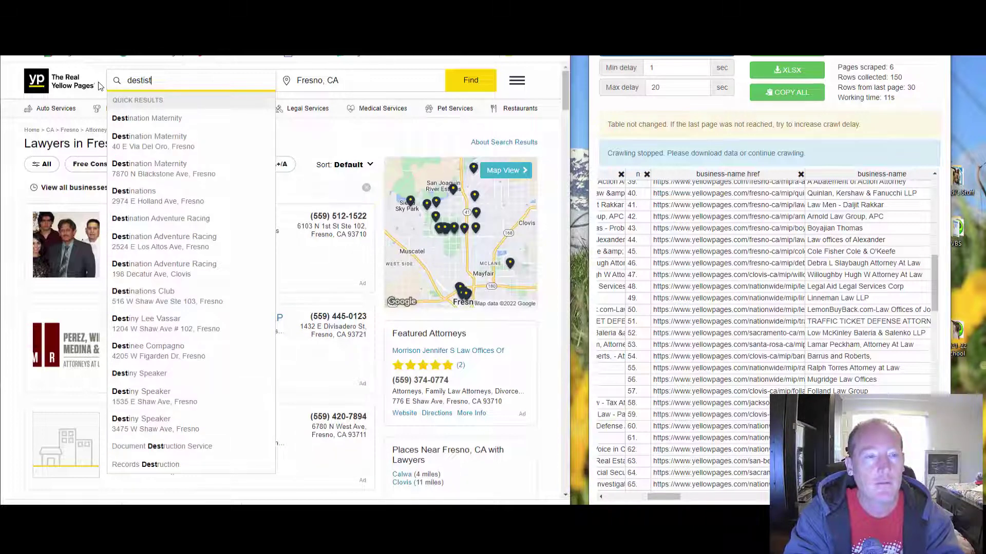
pyautogui.write('ist')
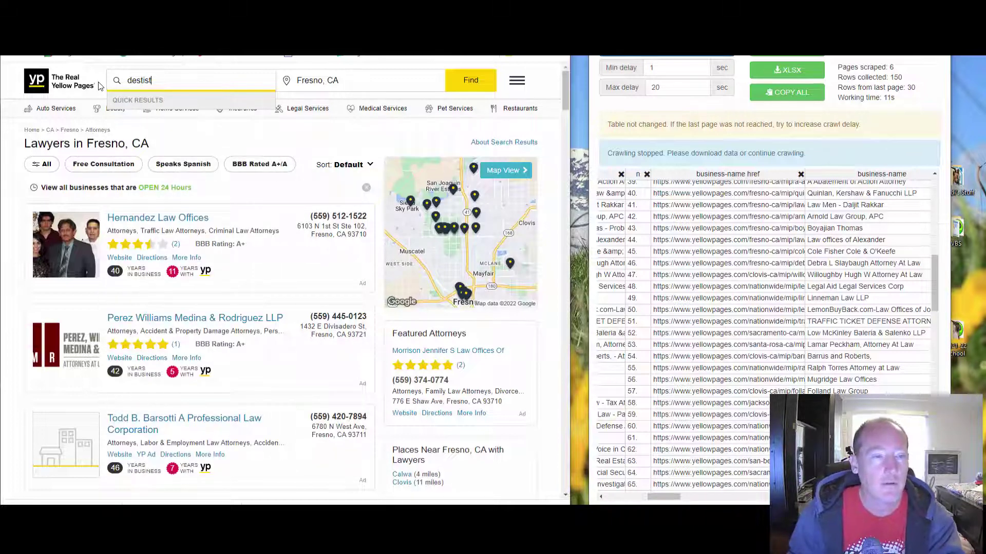
pyautogui.press('Return')
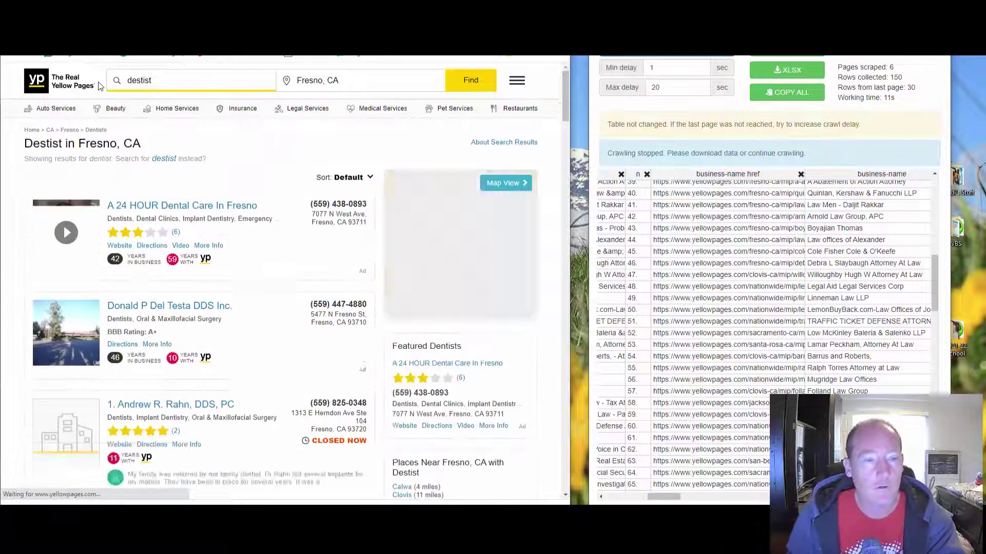
# - Run Instant Data Scraper on the Fresno dentist results and look through the highlighted listings
pyautogui.scroll(-20, 278, 320)
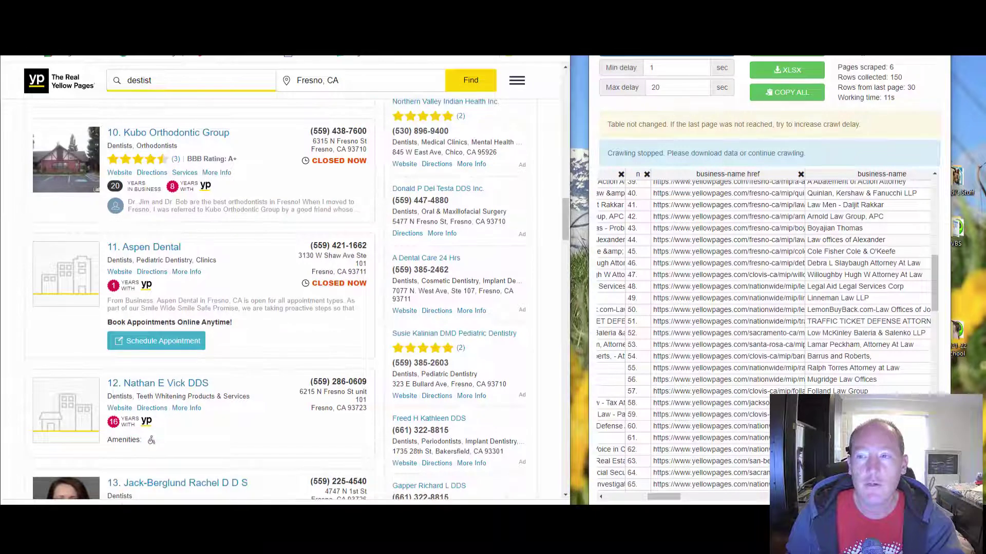
pyautogui.press('Escape')
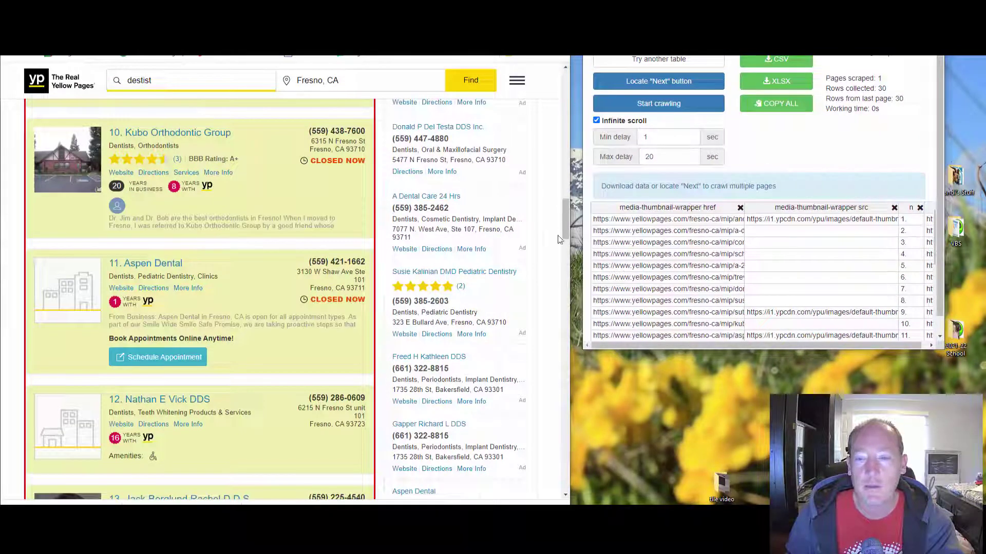
pyautogui.scroll(-4, 710, 270)
pyautogui.scroll(4, 710, 271)
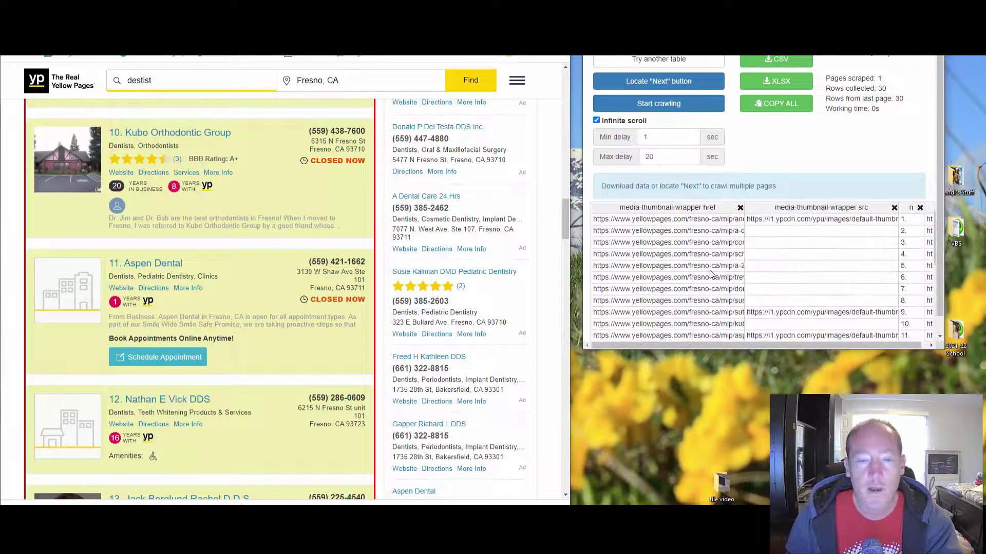
pyautogui.scroll(-15, 385, 266)
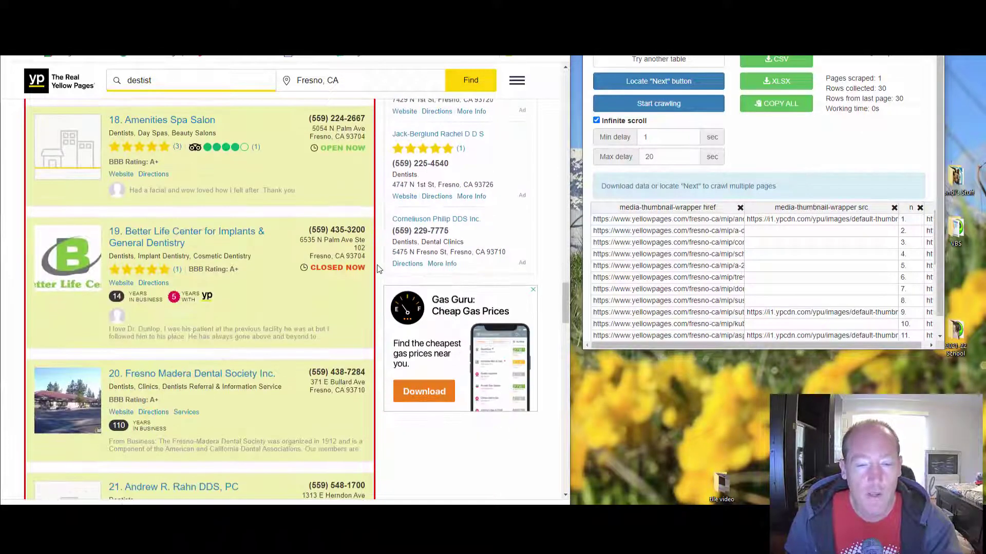
pyautogui.scroll(-6, 377, 269)
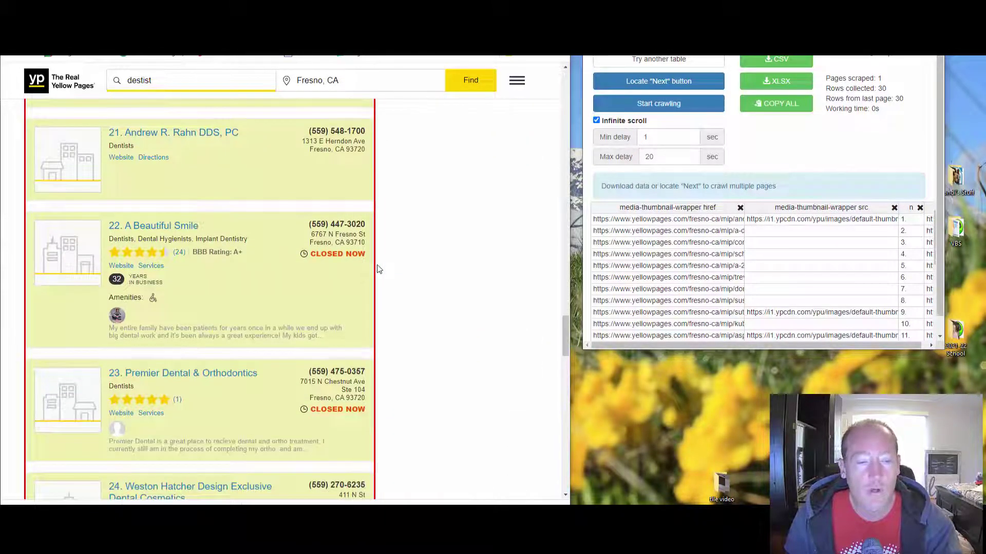
pyautogui.scroll(12, 377, 269)
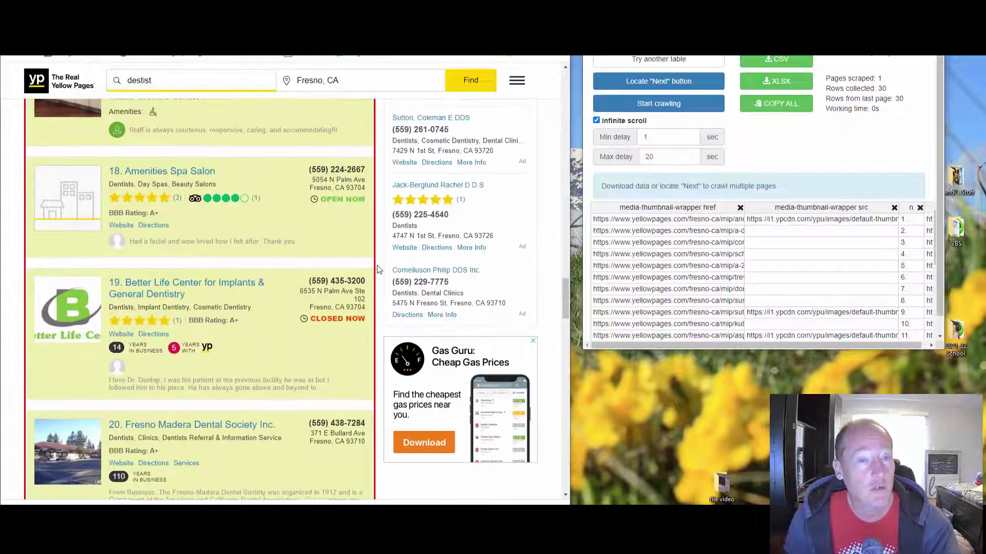
pyautogui.scroll(12, 377, 269)
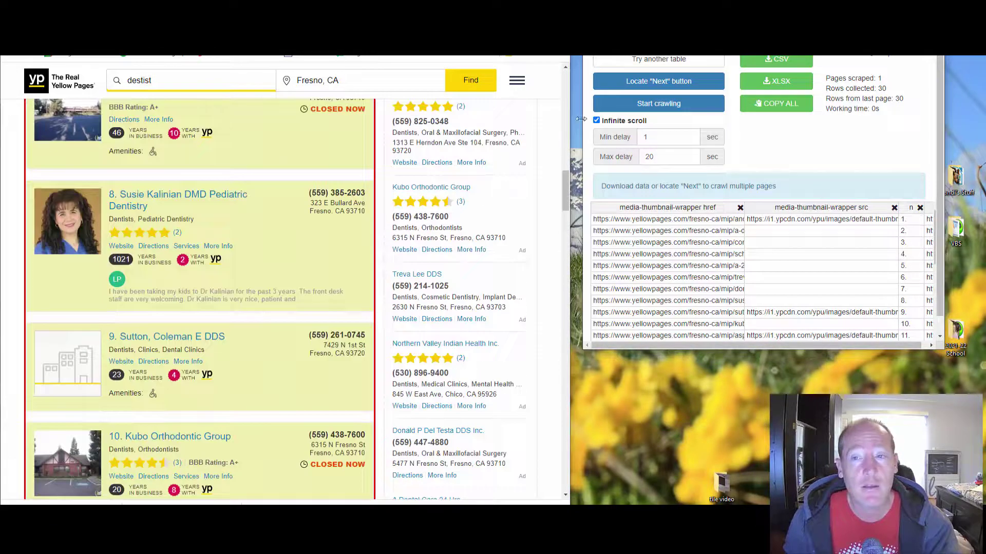
# - Enlarge the scraper window, export the dentist table as an XLSX file named yellowpages, and close the scraper
pyautogui.press('super+Up')
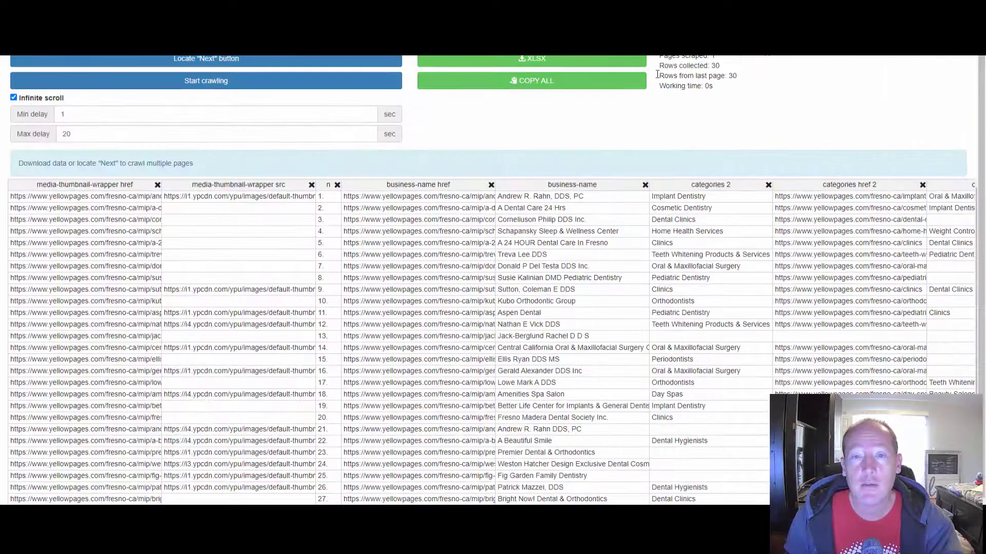
pyautogui.click(532, 60)
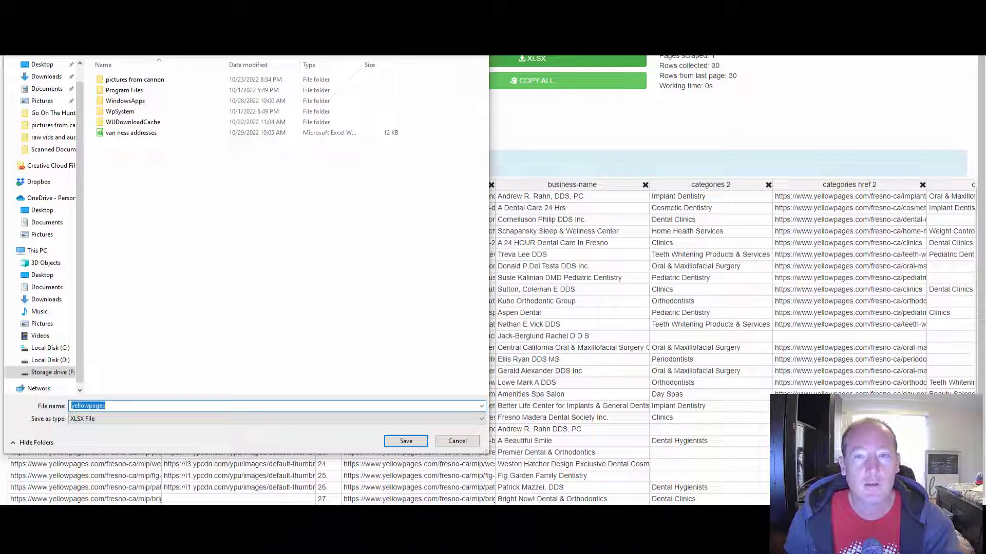
pyautogui.press('Return')
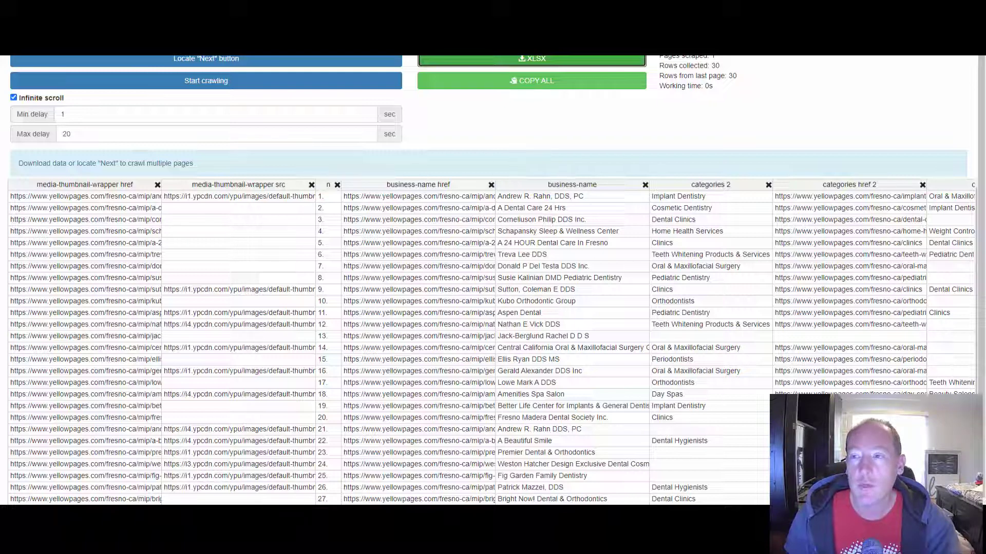
pyautogui.hotkey('ctrl', 'w')
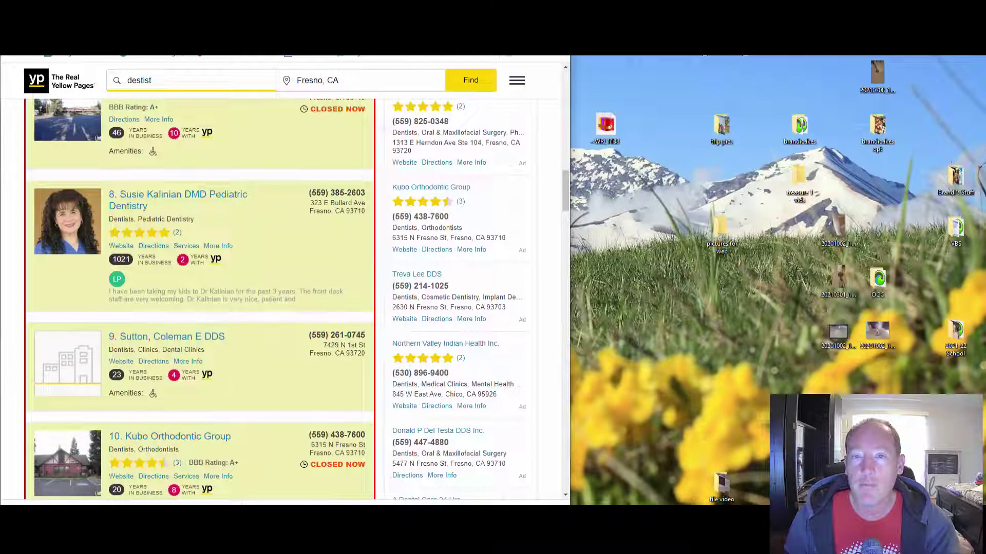
# - Open the funeral home cleaning page of the Gold Standard Floor Care website in a new browser window
pyautogui.hotkey('ctrl', 'n')
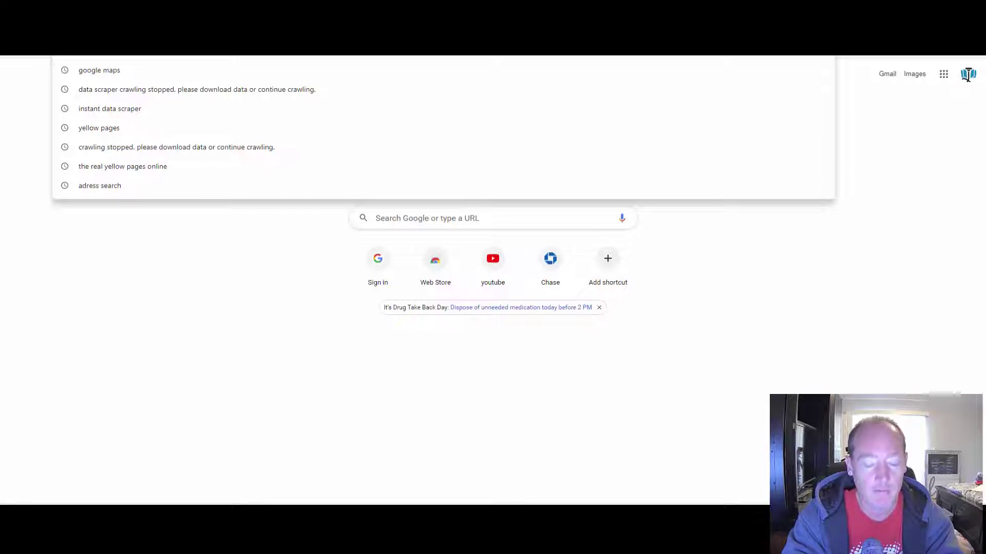
pyautogui.write('gs')
pyautogui.press('Return')
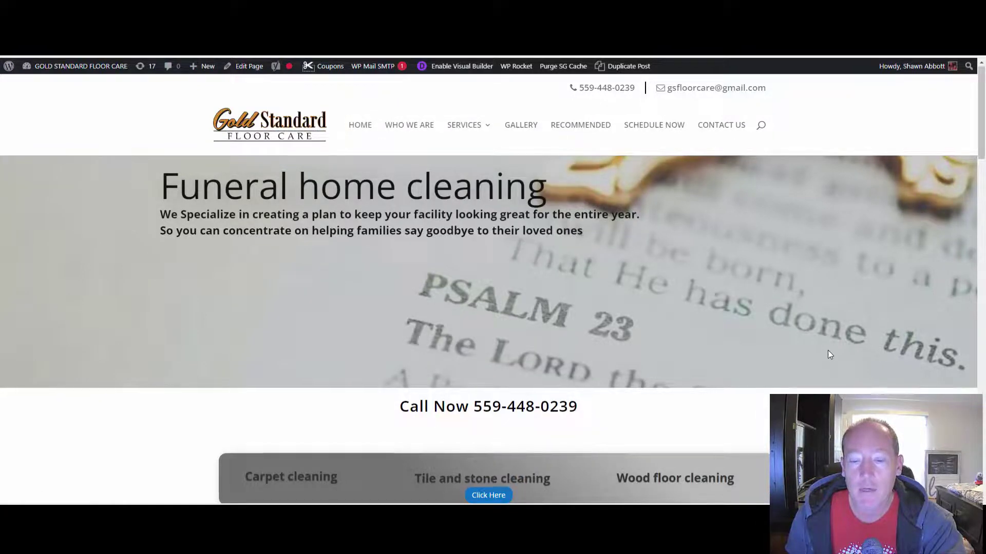
# - Examine the funeral home cleaning page's sections on industry-specific maintenance plans, what a cleaning plan includes, and reasons to have one
pyautogui.scroll(-8, 828, 351)
pyautogui.scroll(-9, 830, 354)
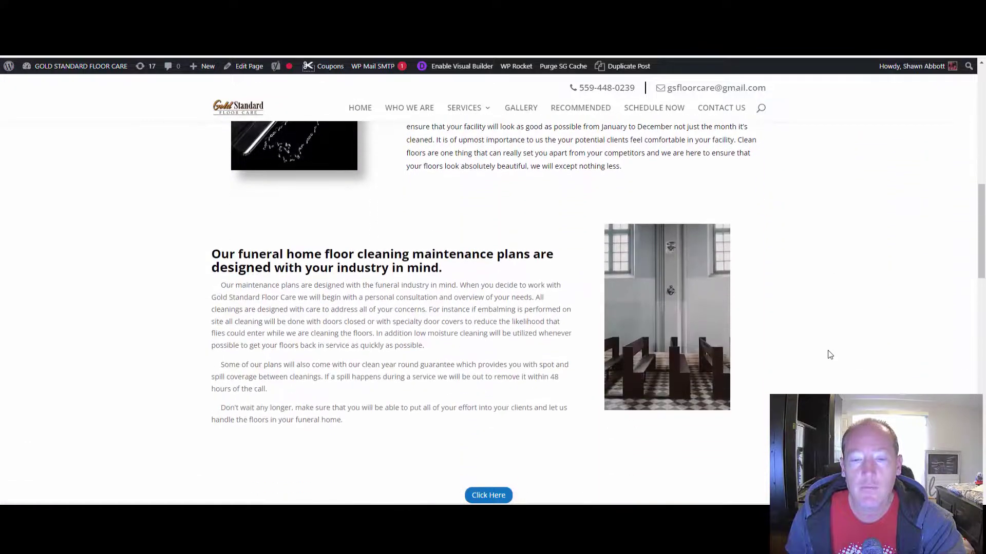
pyautogui.scroll(-2, 830, 354)
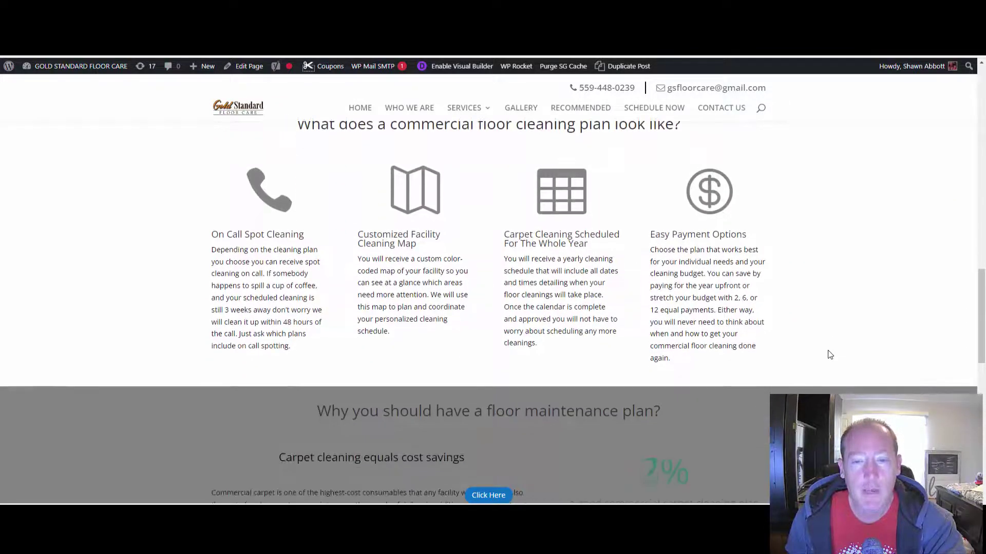
pyautogui.scroll(9, 799, 272)
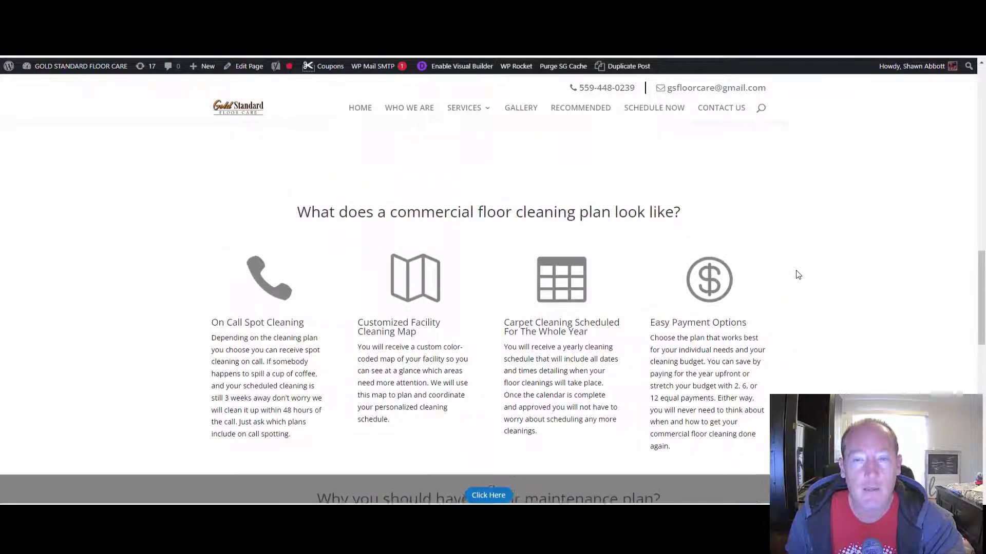
pyautogui.scroll(7, 799, 275)
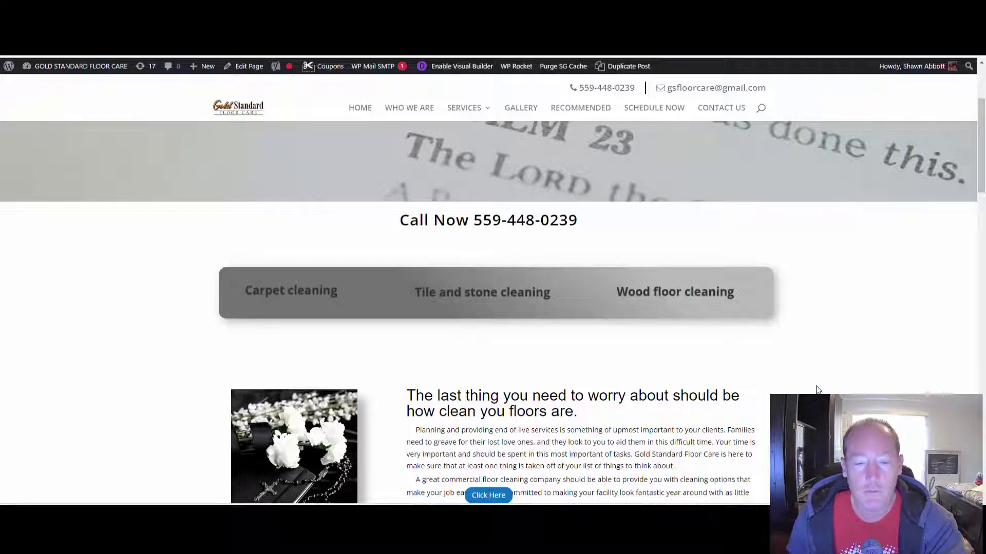
pyautogui.scroll(-3, 818, 390)
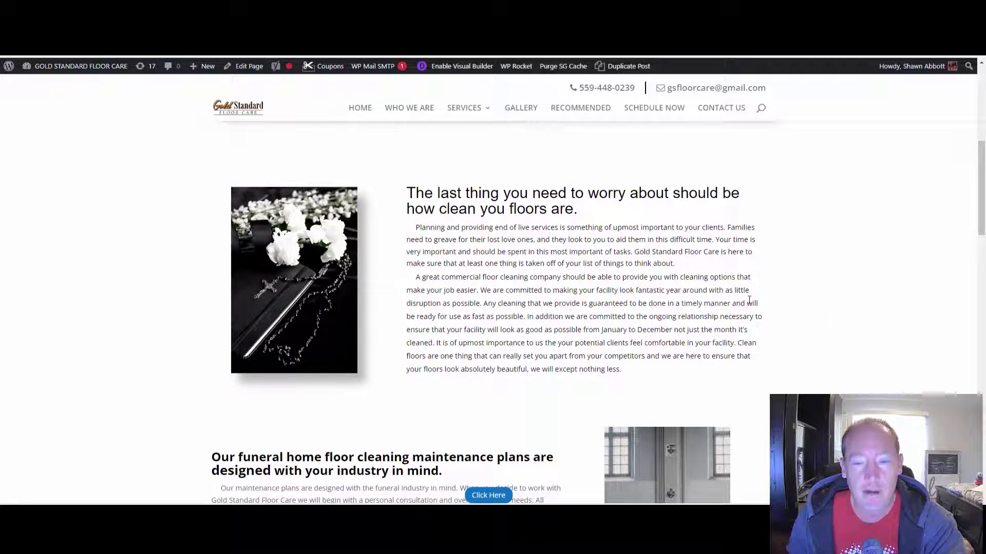
pyautogui.scroll(-3, 816, 357)
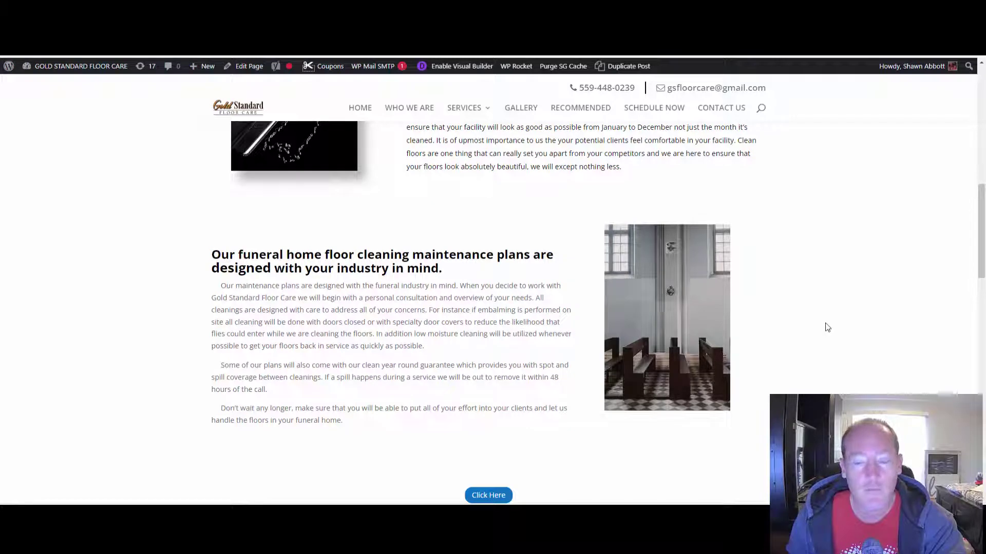
pyautogui.scroll(-3, 828, 327)
pyautogui.scroll(-4, 826, 327)
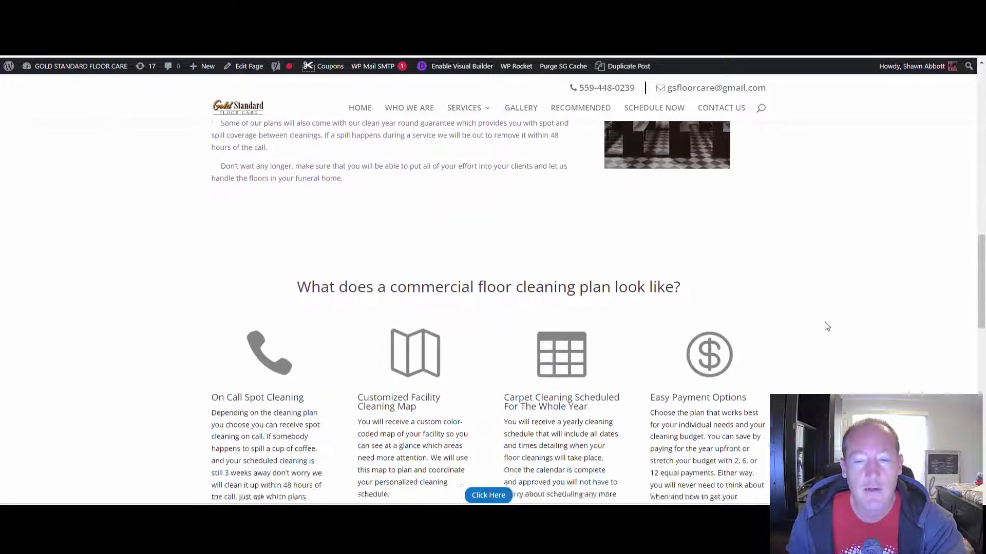
pyautogui.scroll(-4, 809, 307)
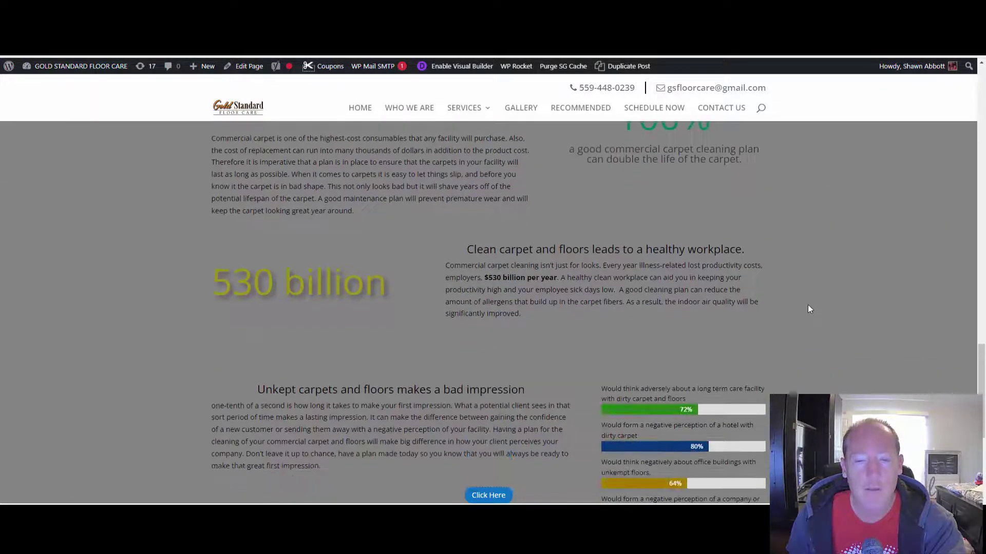
pyautogui.scroll(-2, 795, 277)
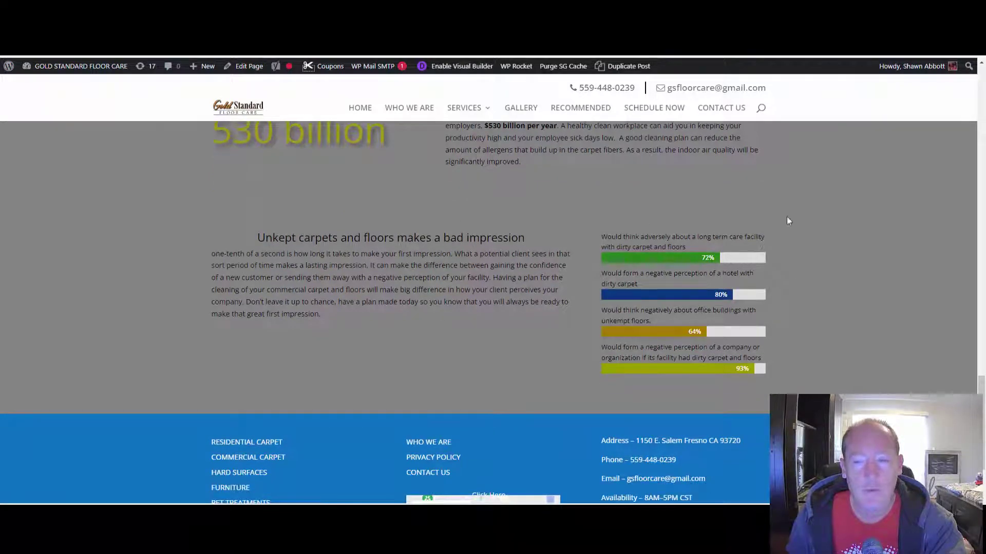
pyautogui.scroll(8, 858, 307)
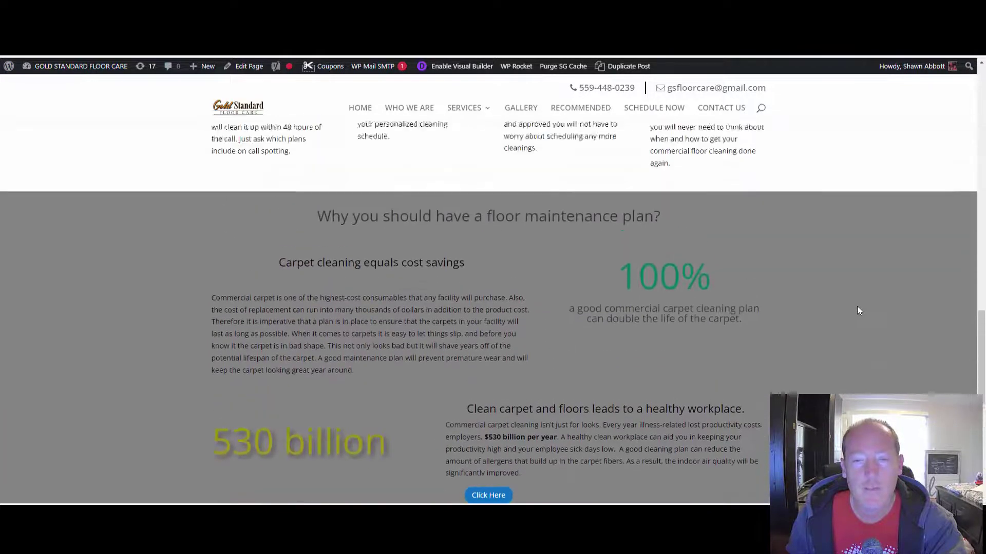
pyautogui.scroll(3, 858, 308)
pyautogui.scroll(-3, 847, 300)
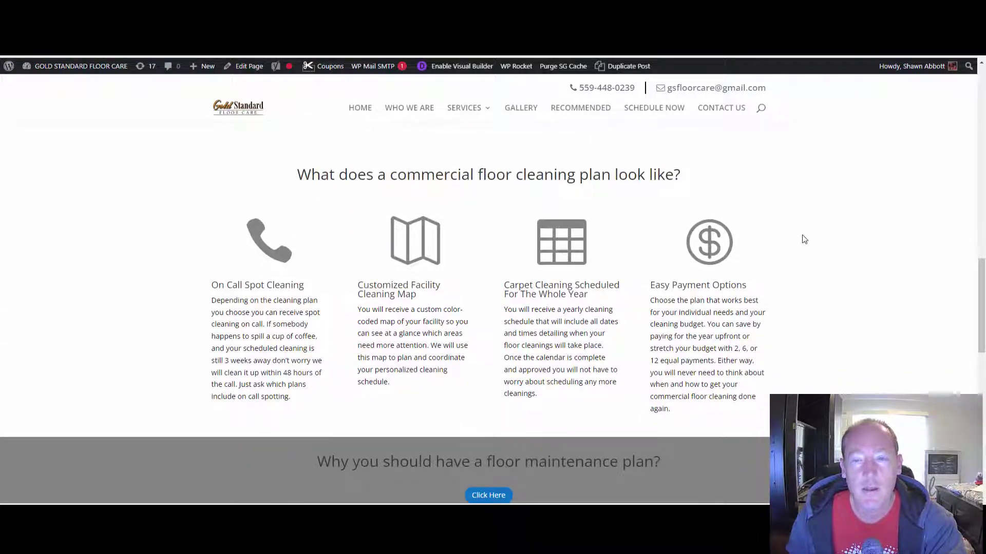
# - Review the whole funeral home cleaning page, from its banner and service list through the healthy workplace and first-impression statistics
pyautogui.scroll(10, 836, 236)
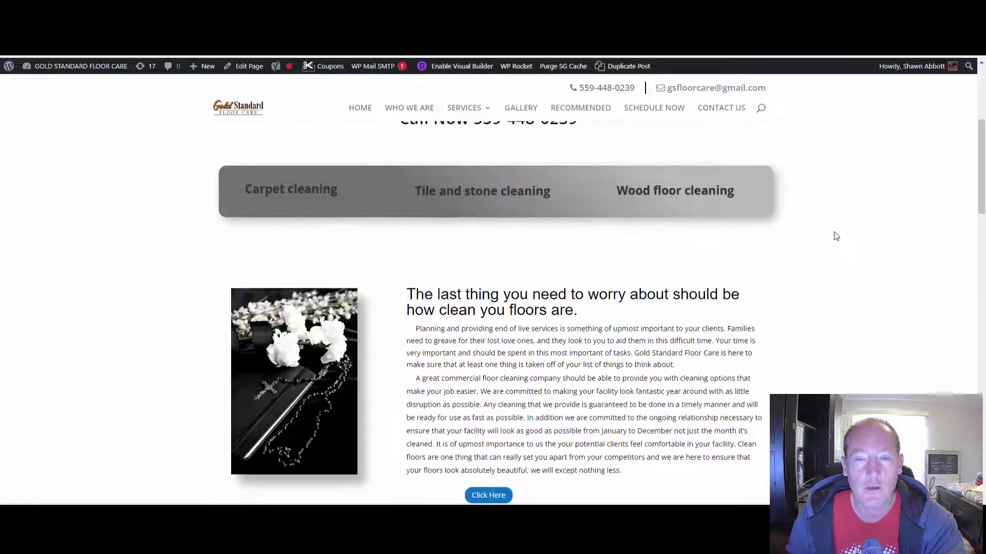
pyautogui.scroll(3, 835, 234)
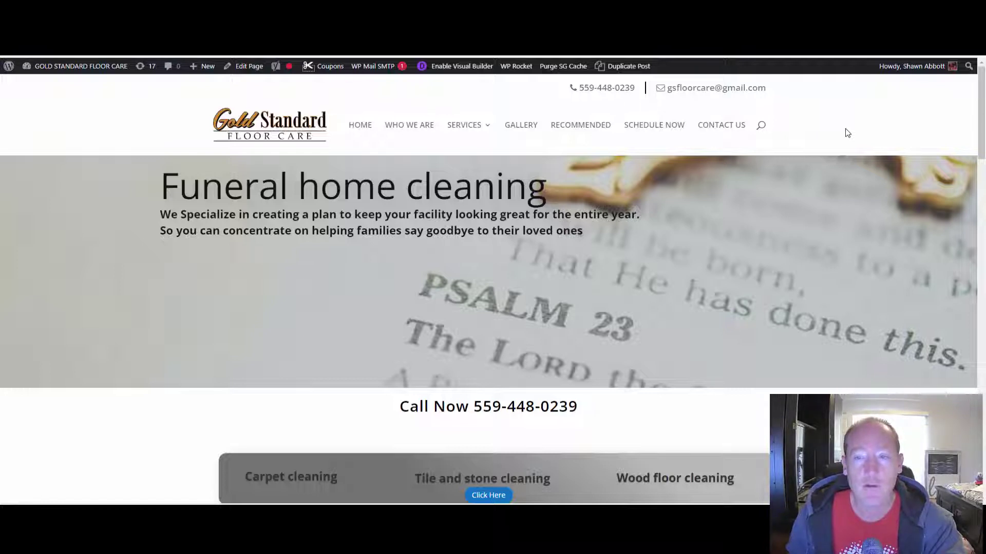
pyautogui.moveTo(482, 130)
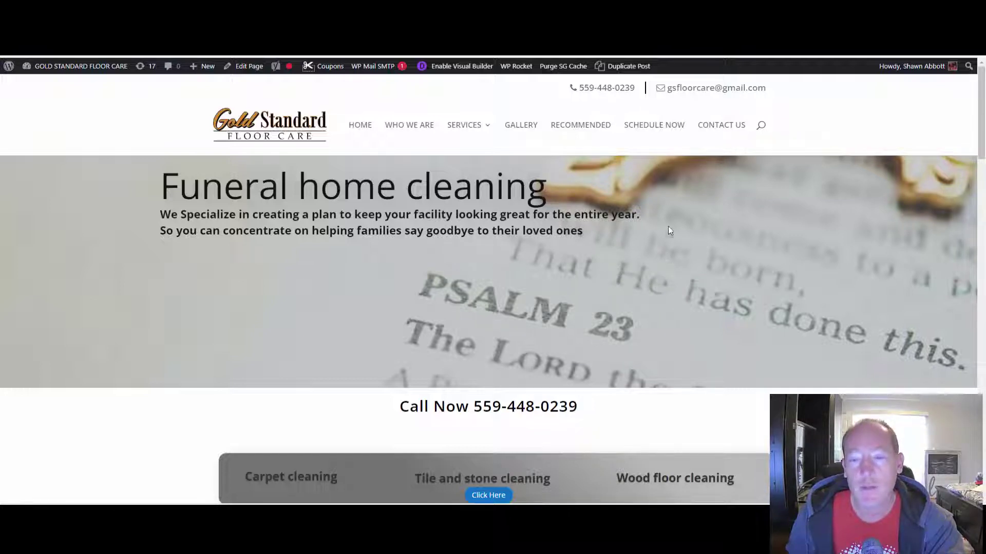
pyautogui.scroll(-8, 713, 290)
pyautogui.scroll(5, 713, 292)
pyautogui.scroll(-7, 714, 293)
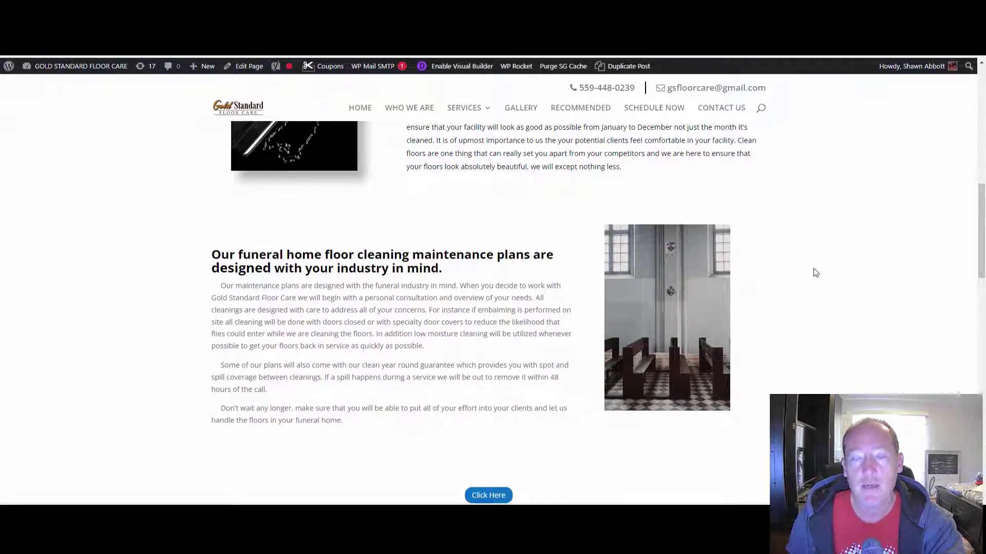
pyautogui.scroll(3, 773, 212)
pyautogui.scroll(-15, 776, 214)
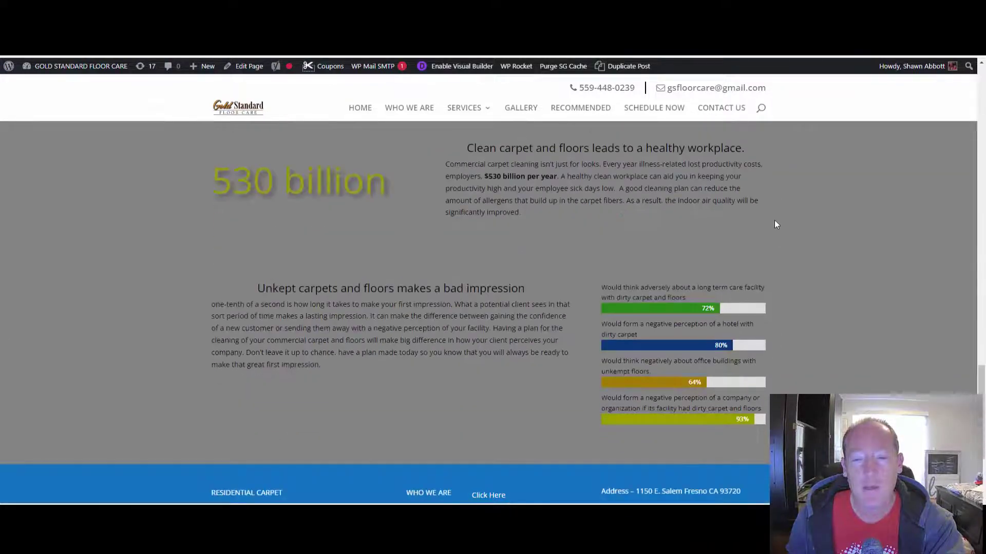
pyautogui.scroll(15, 774, 220)
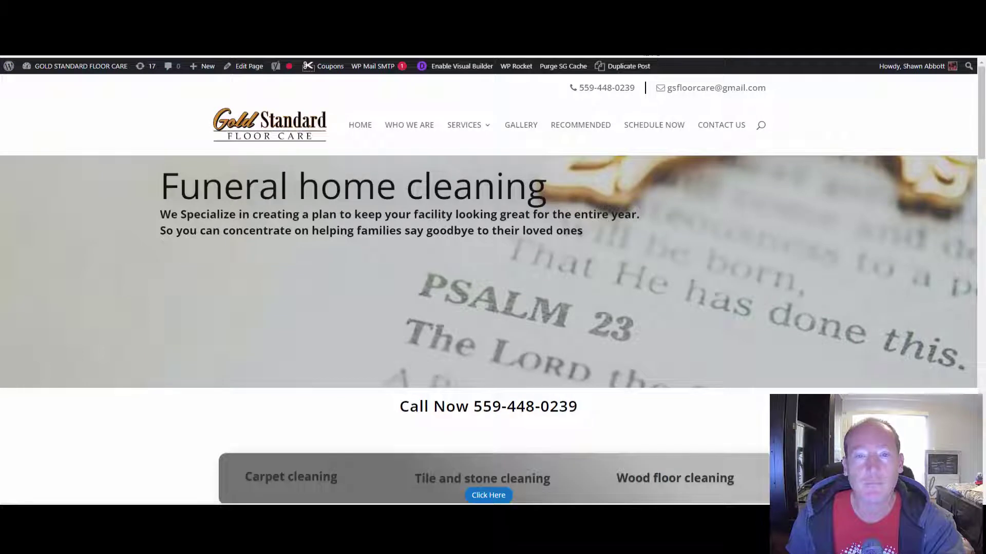
# - Switch back to the Instant Data Scraper extension page in the Chrome Web Store
pyautogui.hotkey('ctrl', 'Tab')
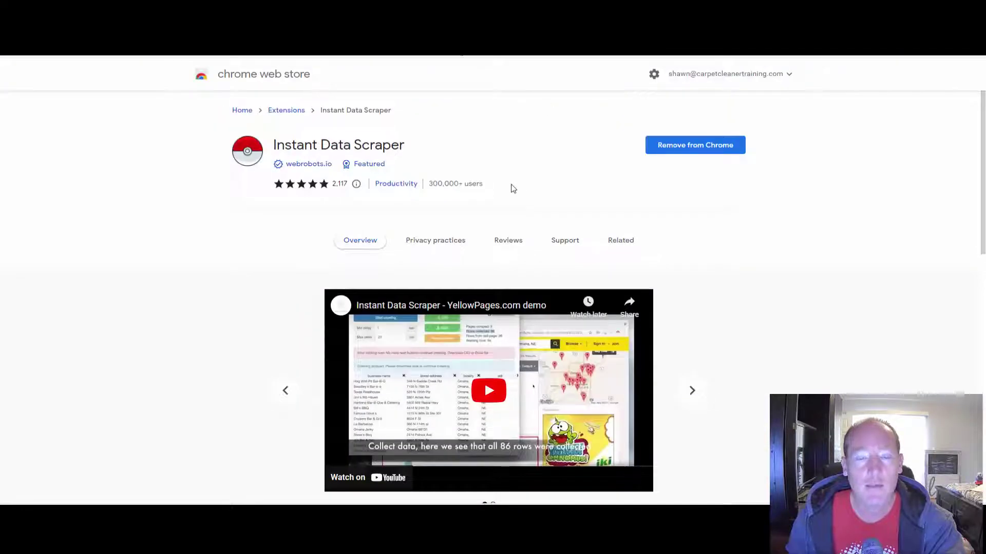